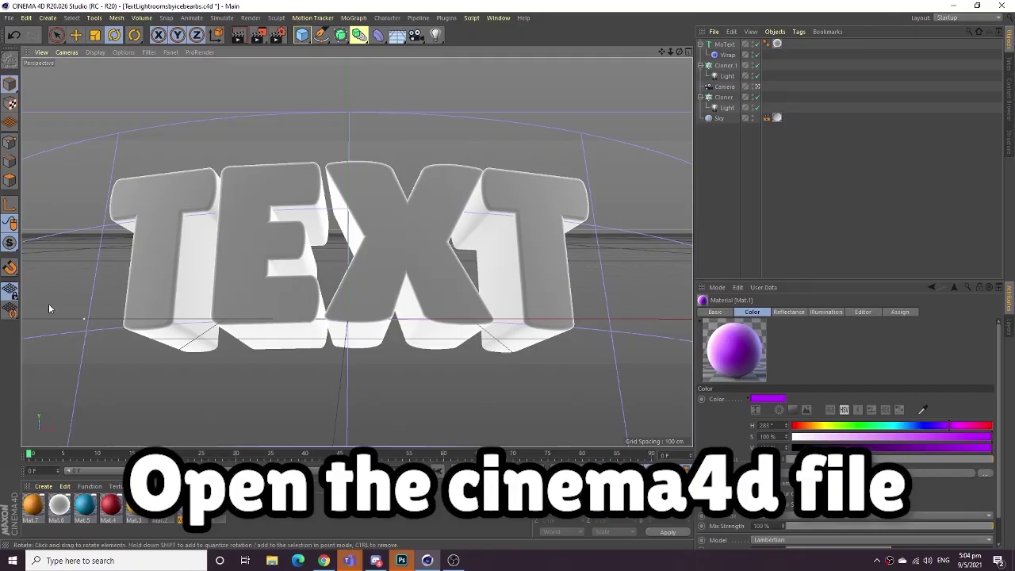
Select the MoText object and render a preview of the text in the viewport
{"action": "left_click", "coordinate": [724, 44]}
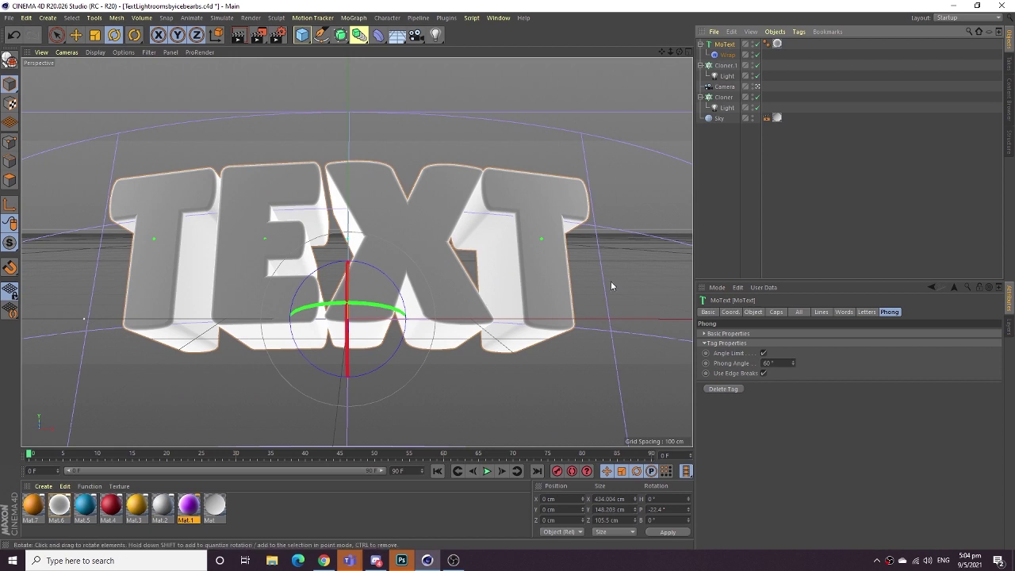
{"action": "left_click", "coordinate": [712, 313]}
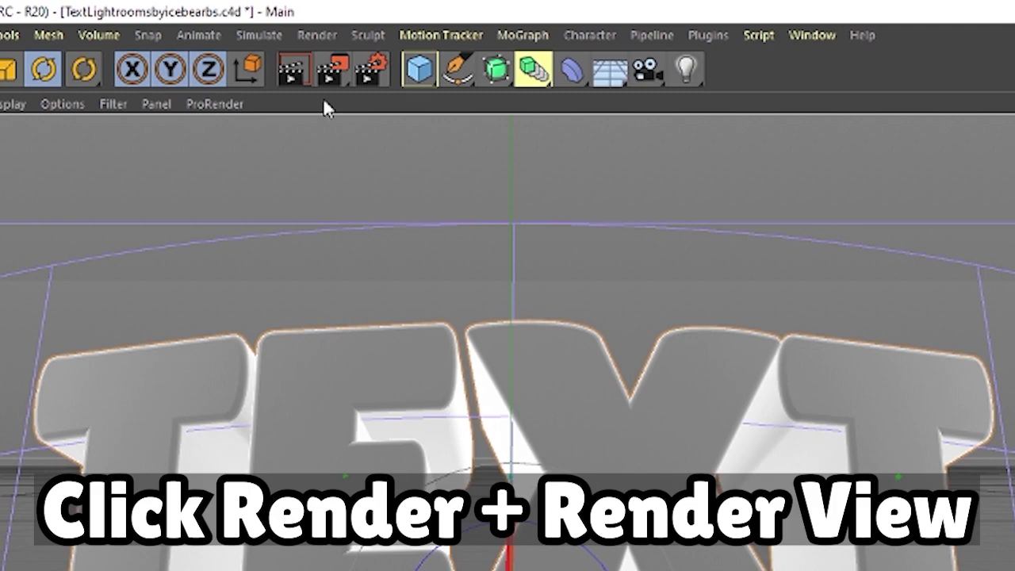
{"action": "left_click", "coordinate": [304, 35]}
{"action": "left_click", "coordinate": [340, 66]}
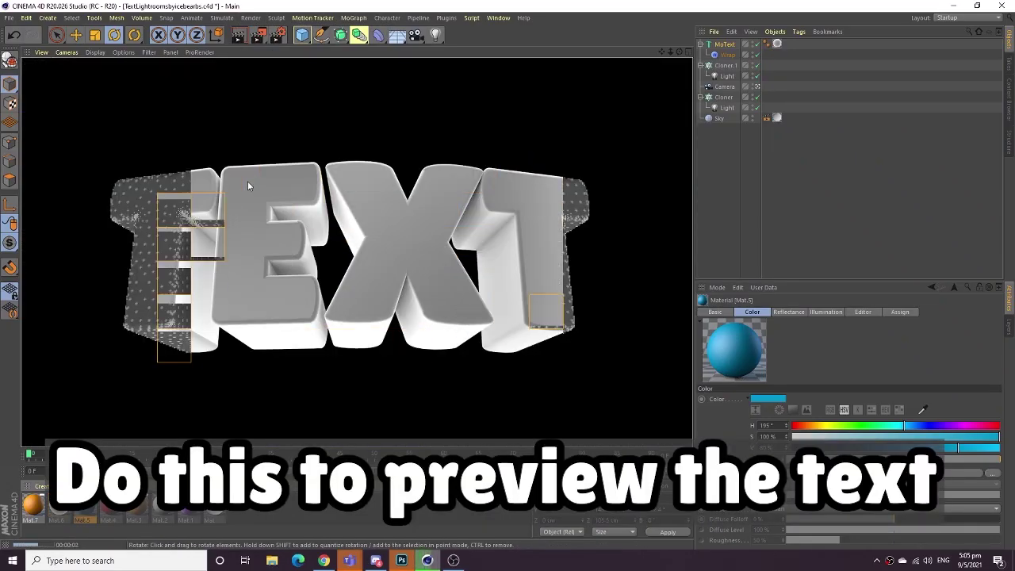
{"action": "left_click", "coordinate": [258, 125]}
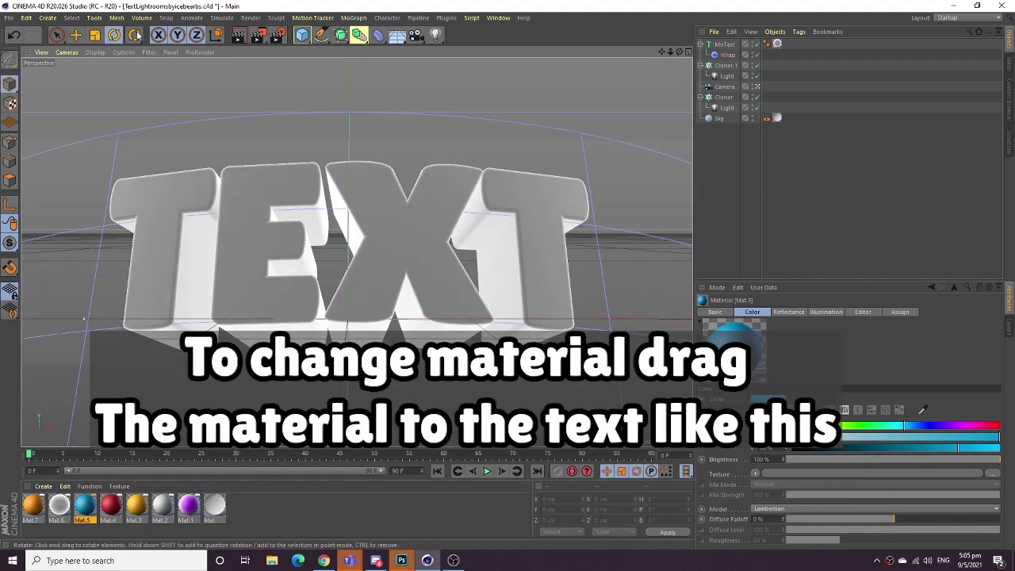
Apply the purple Mat.1 material to MoText and render the preview again
{"action": "left_click_drag", "start_coordinate": [84, 505], "coordinate": [776, 45]}
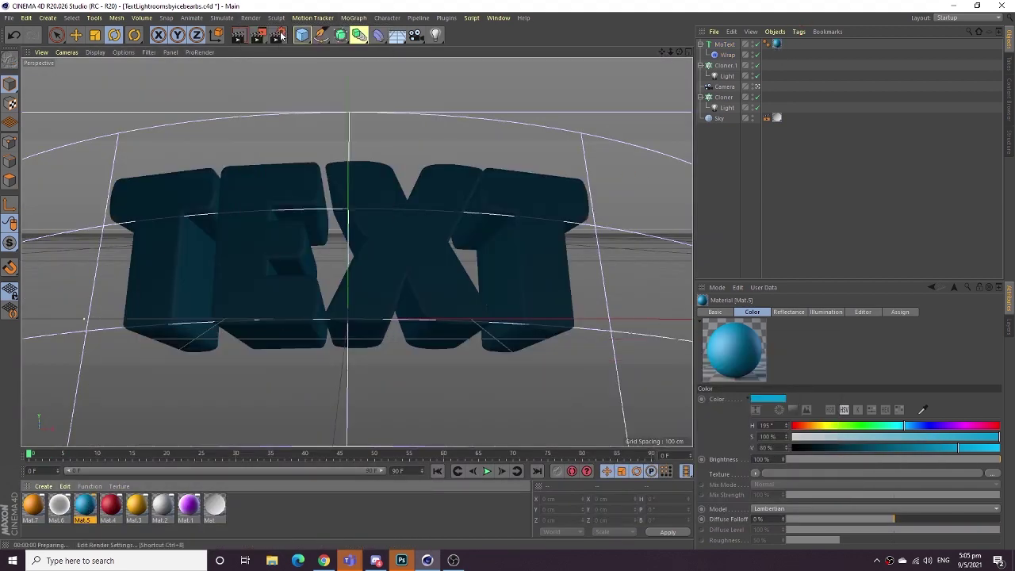
{"action": "left_click", "coordinate": [240, 34]}
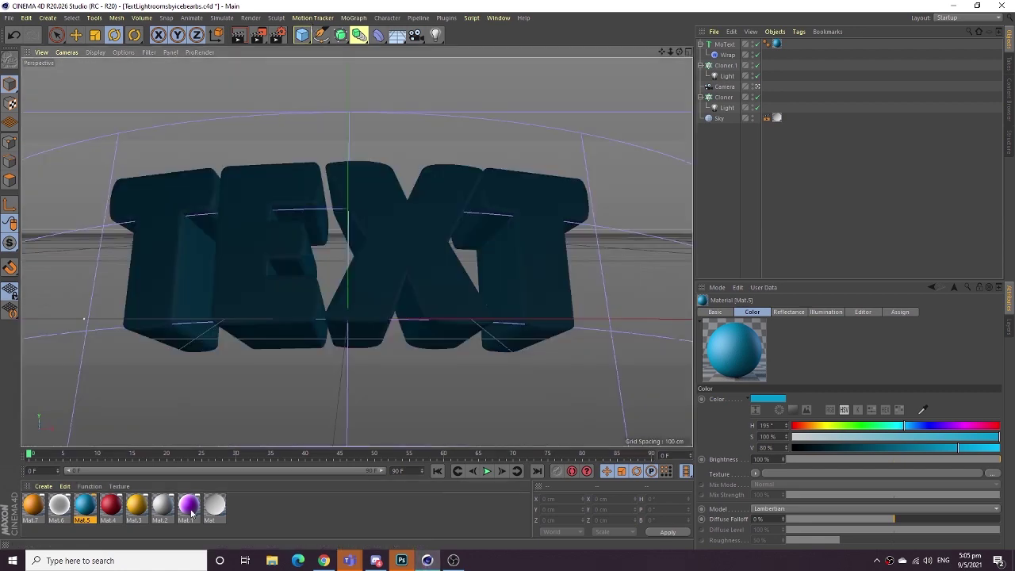
{"action": "left_click", "coordinate": [250, 18]}
{"action": "left_click", "coordinate": [293, 119]}
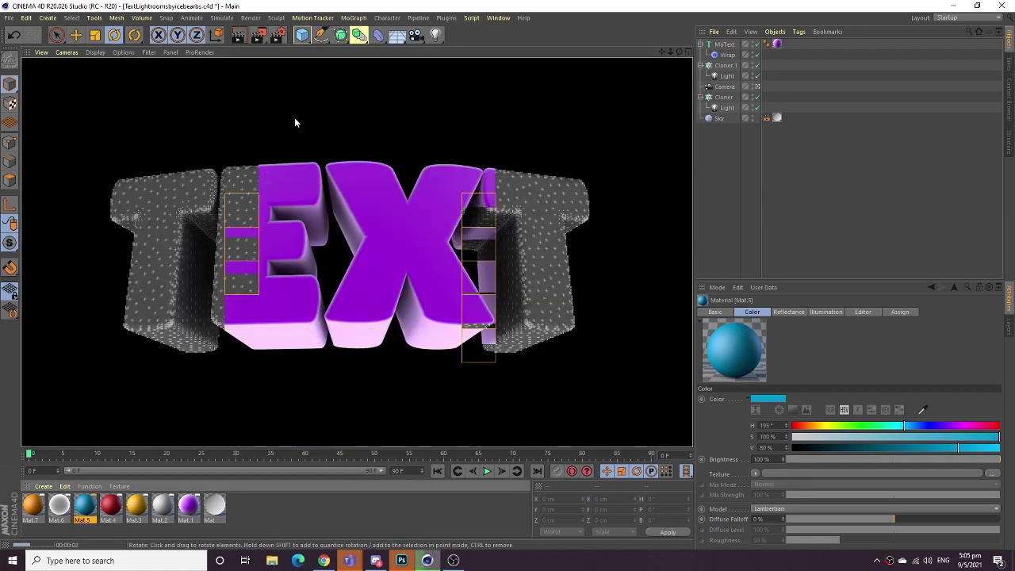
{"action": "left_click", "coordinate": [357, 98]}
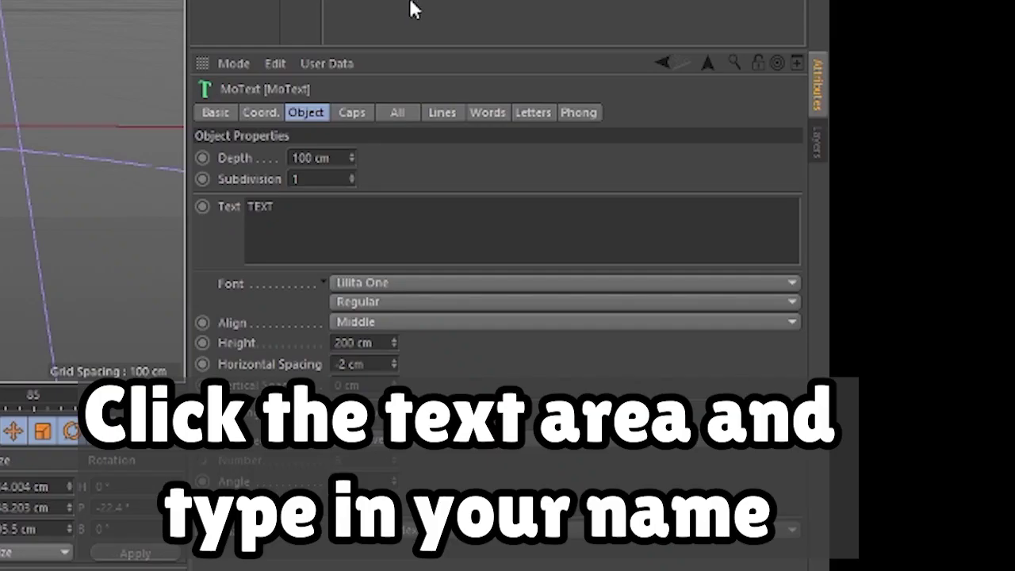
Replace the 3D text 'TEXT' with 'NAME'
{"action": "left_click_drag", "start_coordinate": [287, 208], "coordinate": [258, 206]}
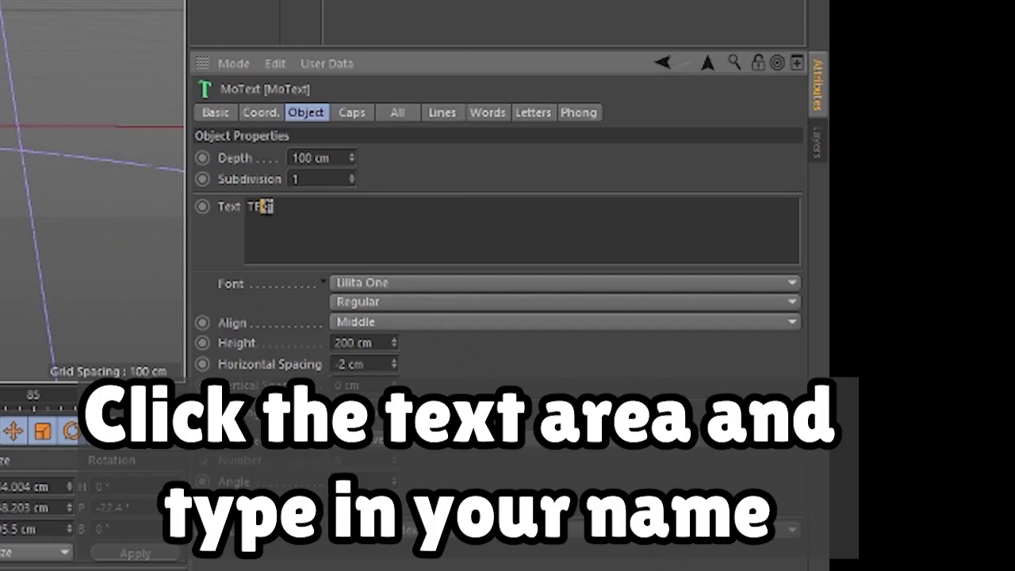
{"action": "key", "text": "BackSpace"}
{"action": "type", "text": "NAM"}
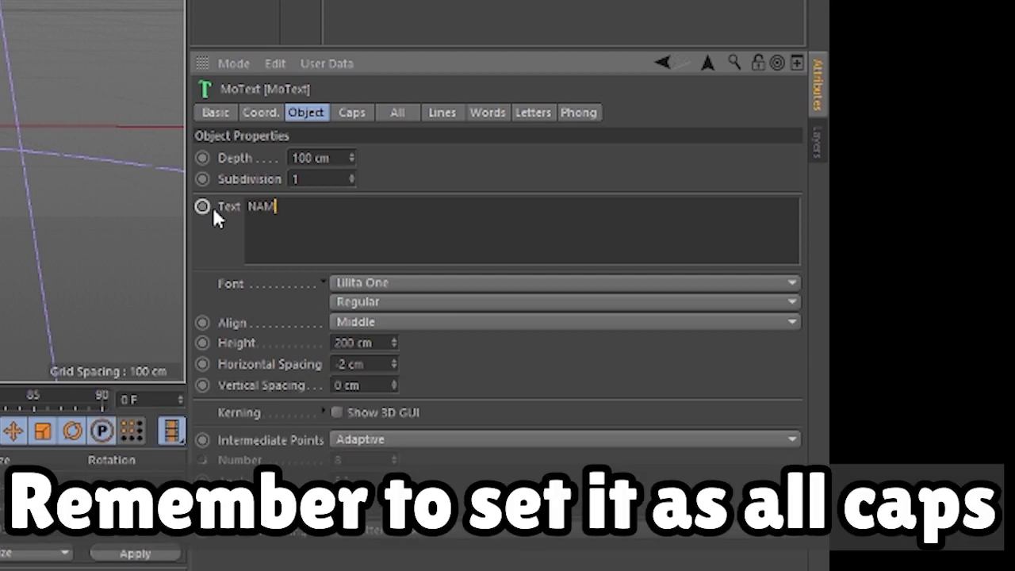
{"action": "type", "text": "E"}
{"action": "left_click", "coordinate": [366, 186]}
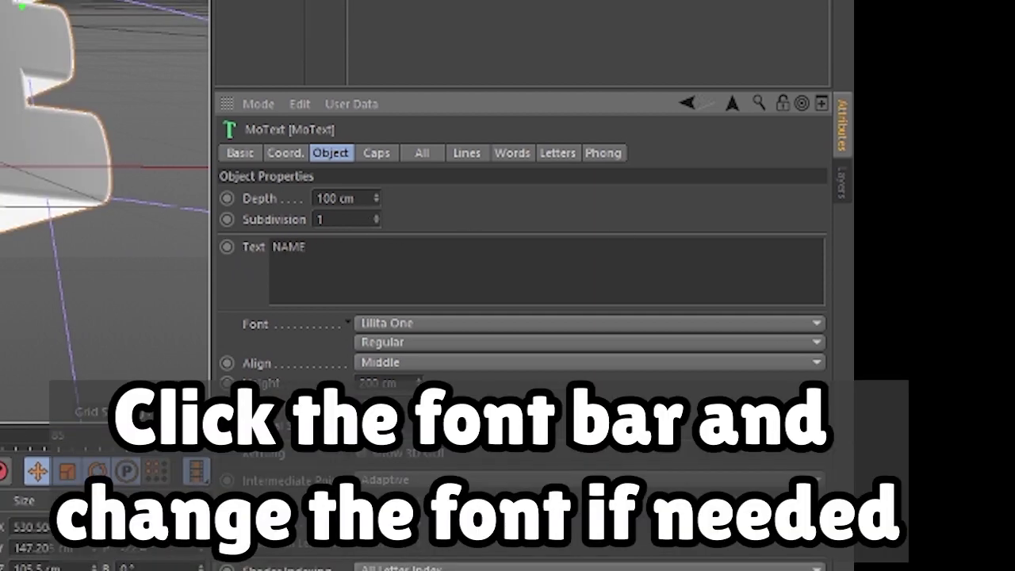
Try the INTEGRAL CF HEAVY and Burbank Big Cd Bk fonts on the text
{"action": "left_click", "coordinate": [386, 327]}
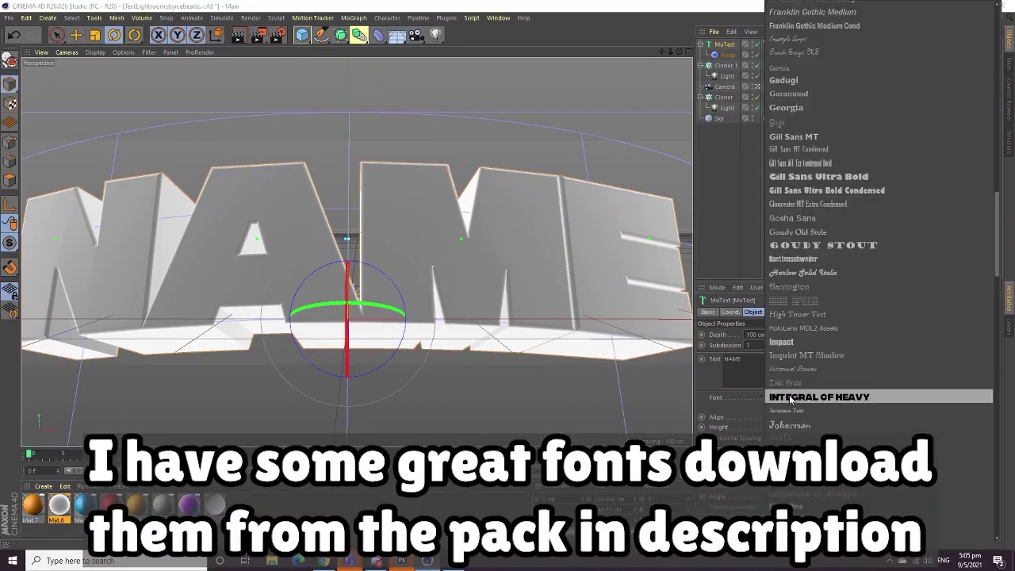
{"action": "left_click", "coordinate": [791, 396]}
{"action": "scroll", "coordinate": [817, 345], "scroll_direction": "up", "scroll_amount": 5}
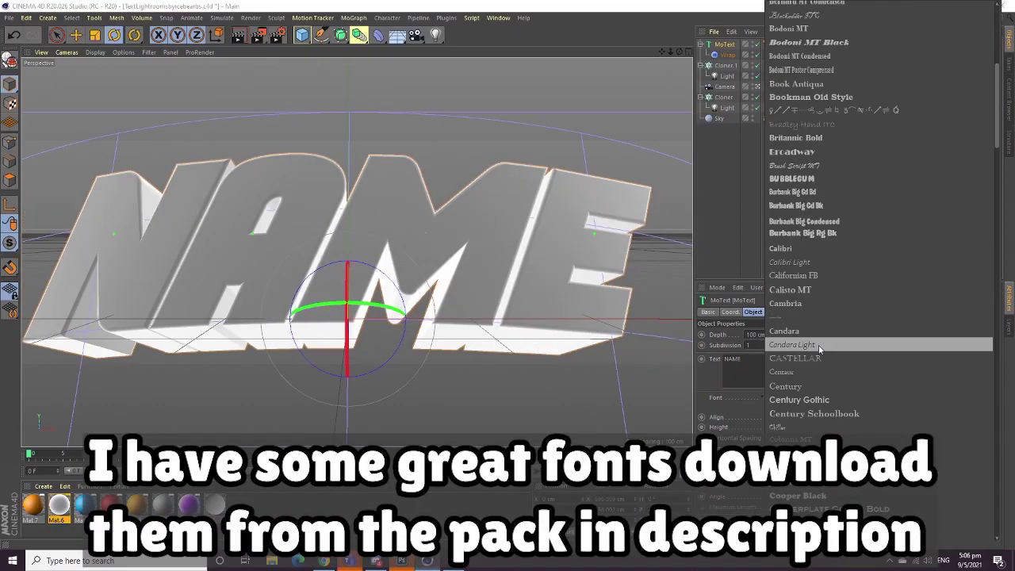
{"action": "scroll", "coordinate": [824, 365], "scroll_direction": "up", "scroll_amount": 5}
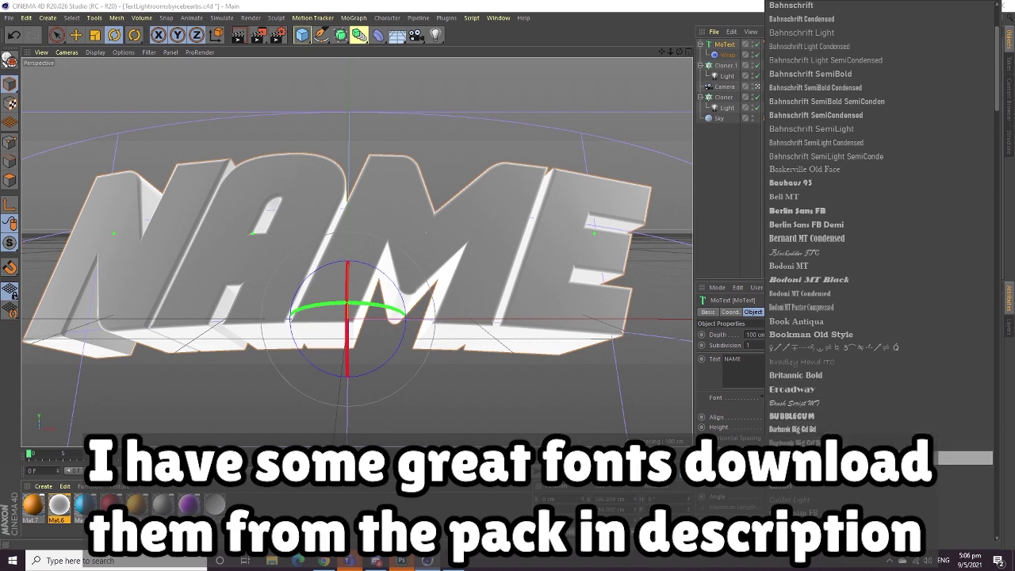
{"action": "left_click", "coordinate": [801, 457]}
Try Uni Sans Heavy Italic CAPS, then switch the font back to Lilita One
{"action": "left_click", "coordinate": [801, 396]}
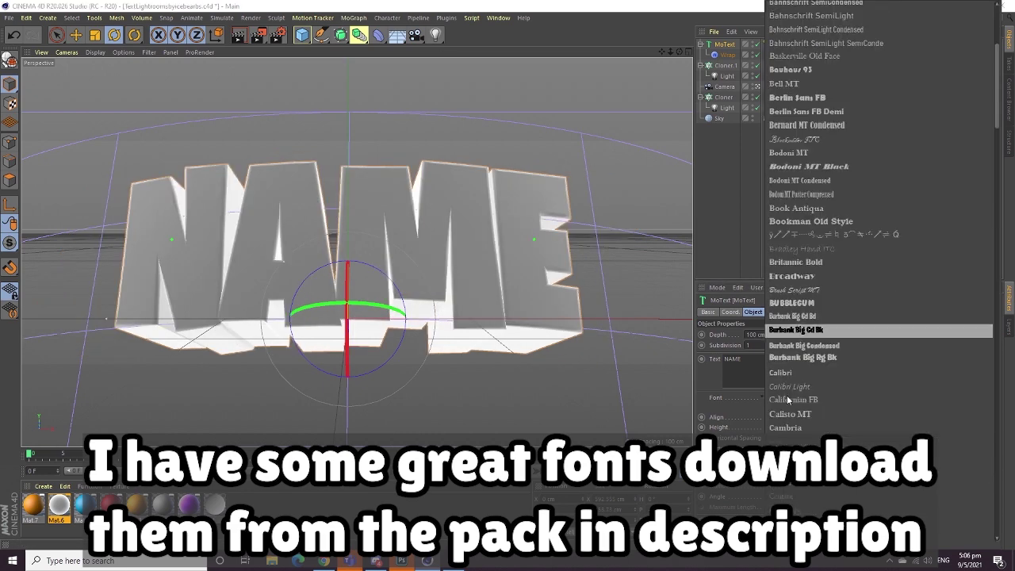
{"action": "scroll", "coordinate": [825, 357], "scroll_direction": "down", "scroll_amount": 5}
{"action": "scroll", "coordinate": [825, 357], "scroll_direction": "down", "scroll_amount": 5}
{"action": "scroll", "coordinate": [825, 357], "scroll_direction": "down", "scroll_amount": 3}
{"action": "left_click", "coordinate": [817, 323]}
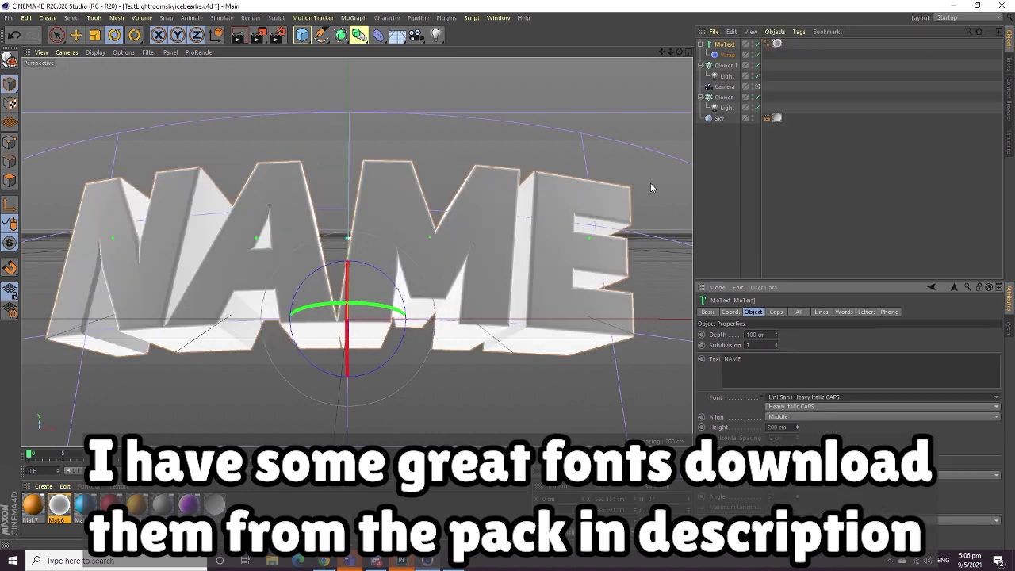
{"action": "left_click", "coordinate": [815, 399]}
{"action": "scroll", "coordinate": [838, 326], "scroll_direction": "up", "scroll_amount": 10}
{"action": "scroll", "coordinate": [838, 293], "scroll_direction": "up", "scroll_amount": 3}
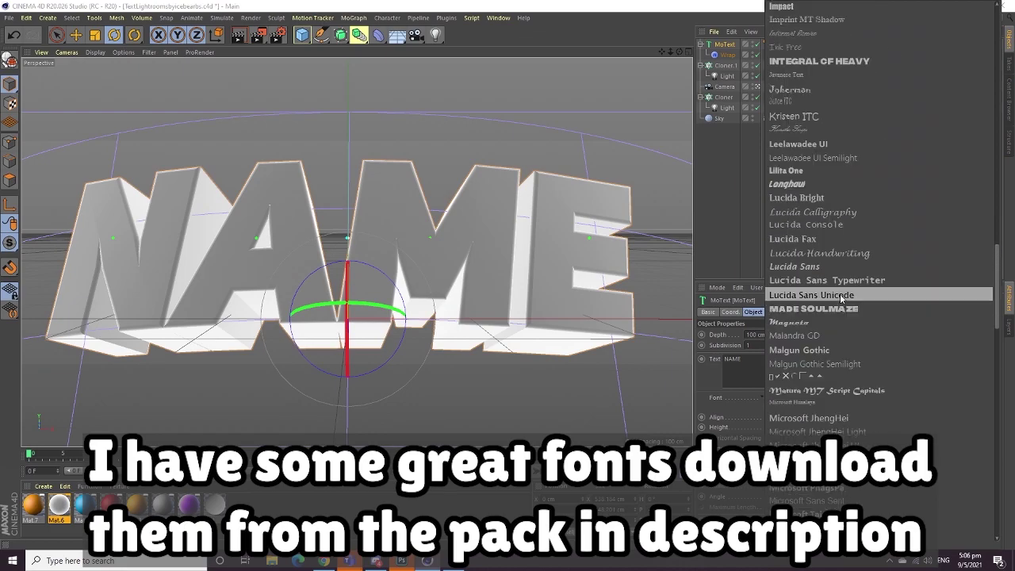
{"action": "left_click", "coordinate": [786, 171]}
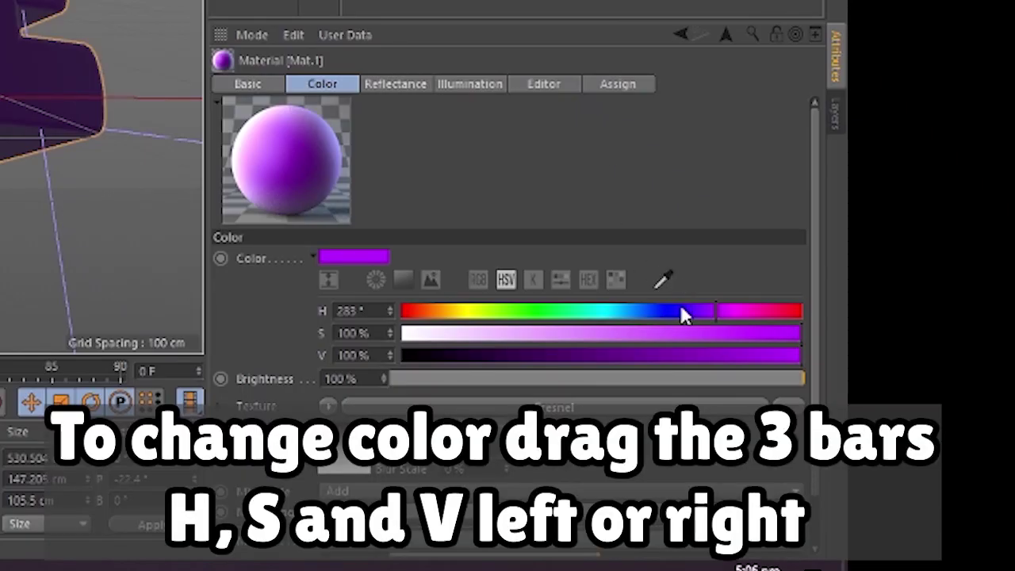
Set Mat.1's colour to a violet hue of 279° at 100% saturation and value
{"action": "mouse_move", "coordinate": [682, 312]}
{"action": "left_mouse_down"}
{"action": "mouse_move", "coordinate": [420, 331]}
{"action": "mouse_move", "coordinate": [829, 290]}
{"action": "mouse_move", "coordinate": [420, 322]}
{"action": "mouse_move", "coordinate": [637, 301]}
{"action": "mouse_move", "coordinate": [782, 301]}
{"action": "mouse_move", "coordinate": [593, 304]}
{"action": "mouse_move", "coordinate": [699, 300]}
{"action": "mouse_move", "coordinate": [709, 319]}
{"action": "left_mouse_up"}
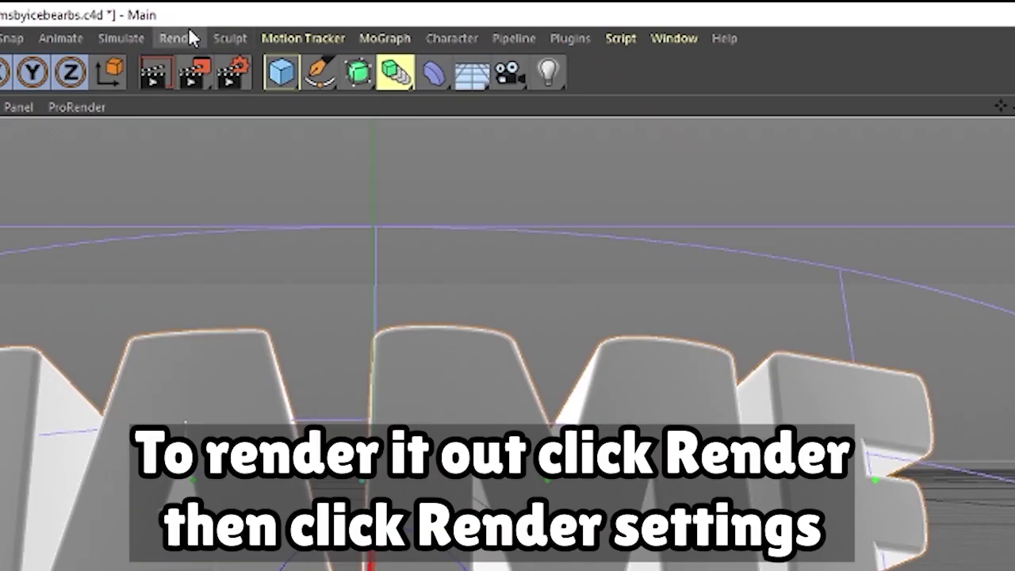
Set the render output to save as 'Text' in the Graphic Design Folder's 3D text subfolder
{"action": "left_click", "coordinate": [254, 18]}
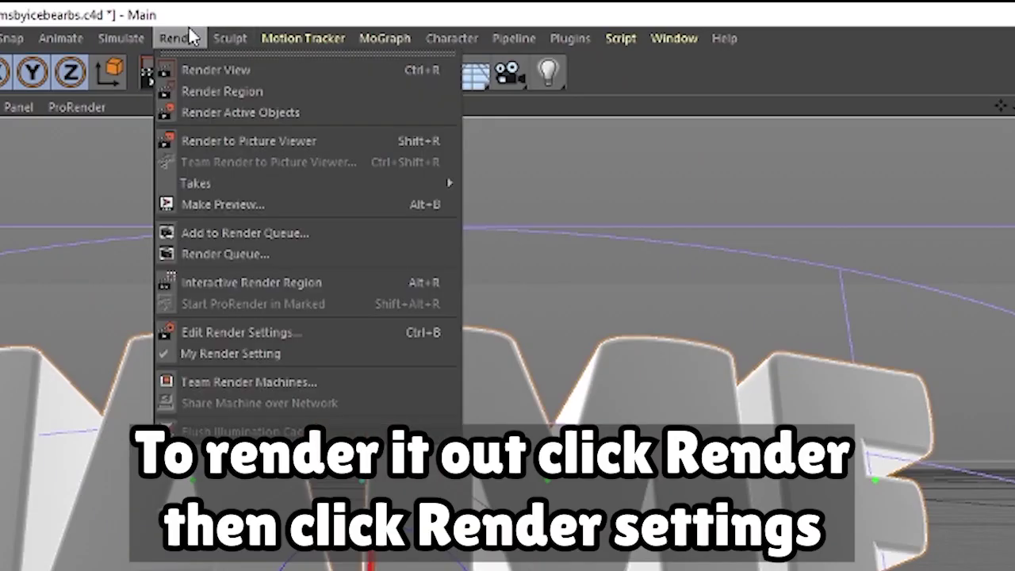
{"action": "left_click", "coordinate": [233, 333]}
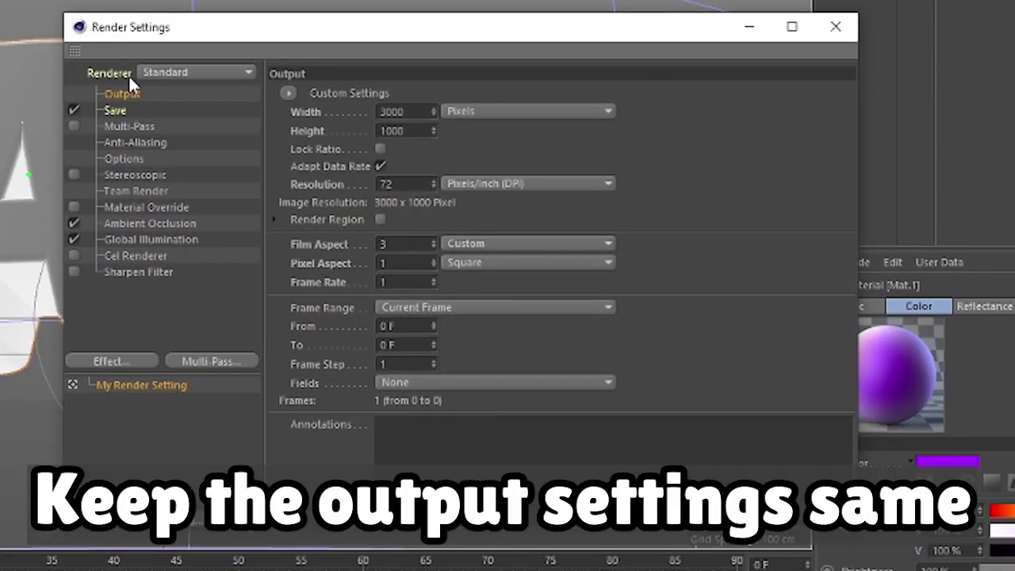
{"action": "left_click", "coordinate": [115, 110]}
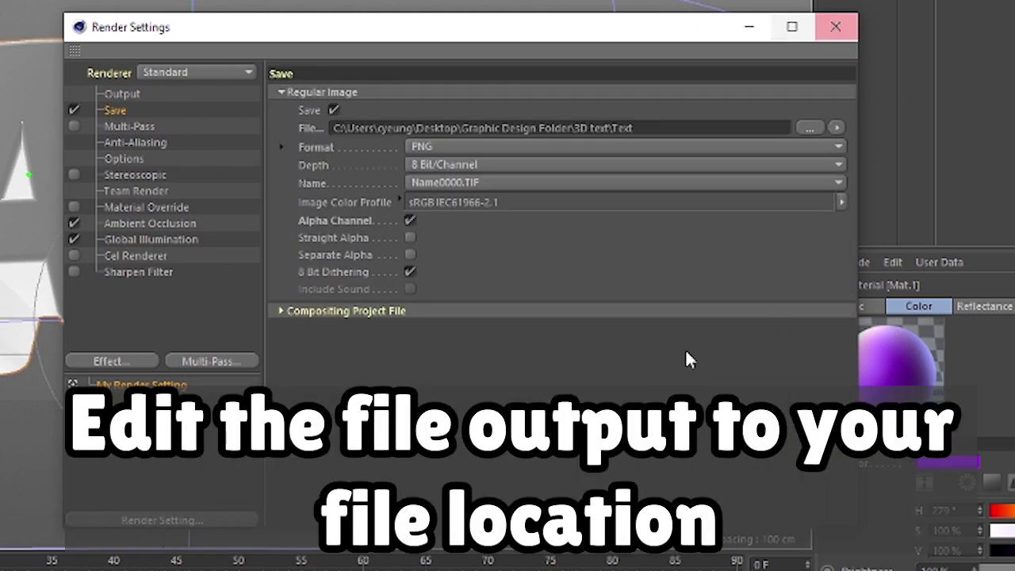
{"action": "left_click", "coordinate": [809, 127]}
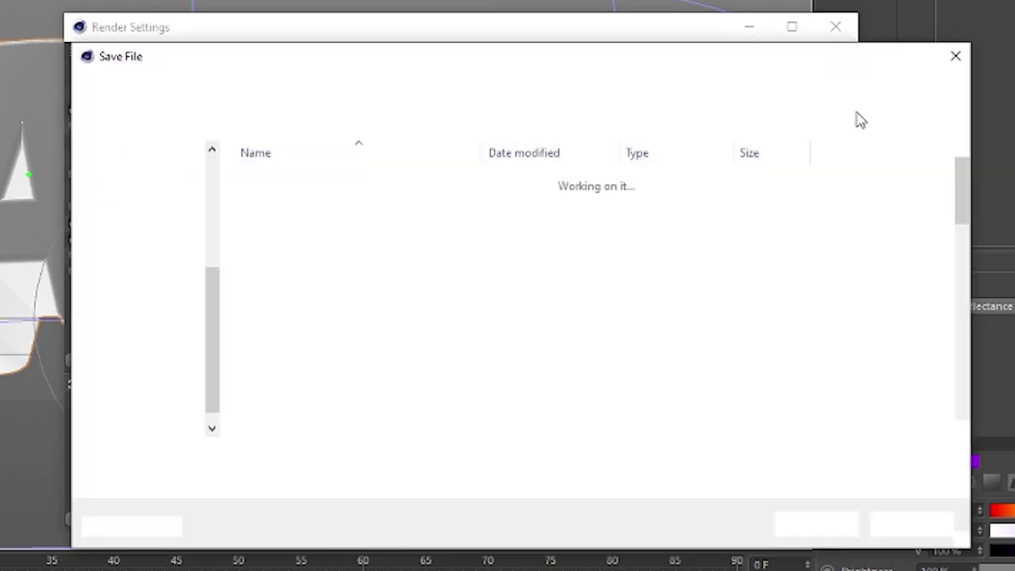
{"action": "double_click", "coordinate": [896, 198]}
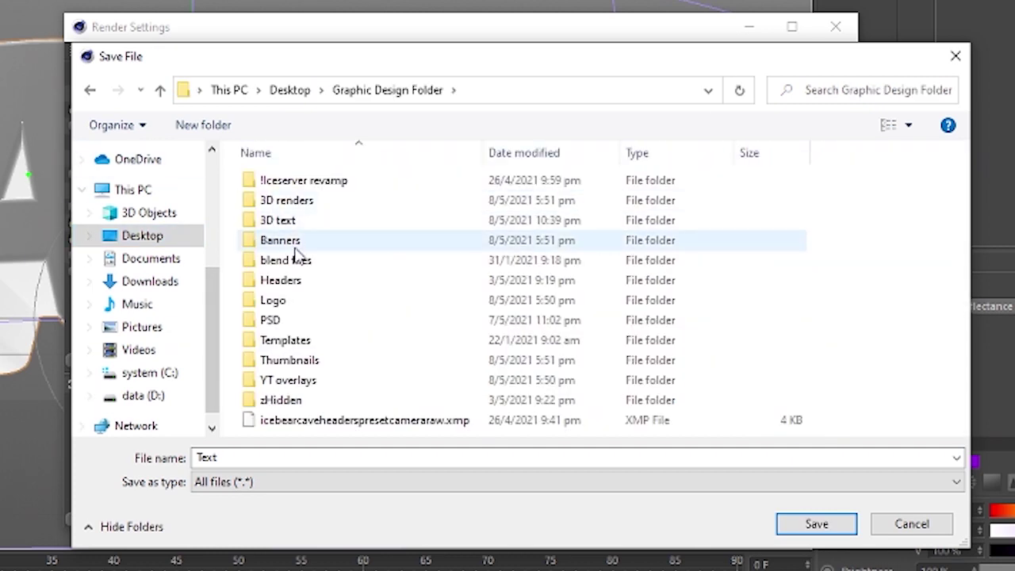
{"action": "double_click", "coordinate": [294, 214]}
{"action": "double_click", "coordinate": [205, 458]}
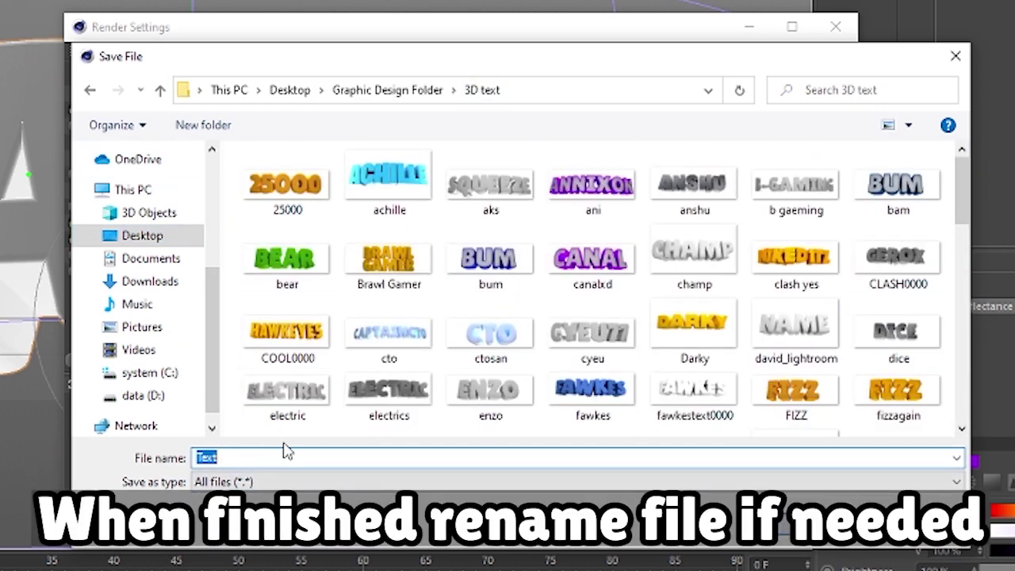
{"action": "left_click", "coordinate": [840, 526]}
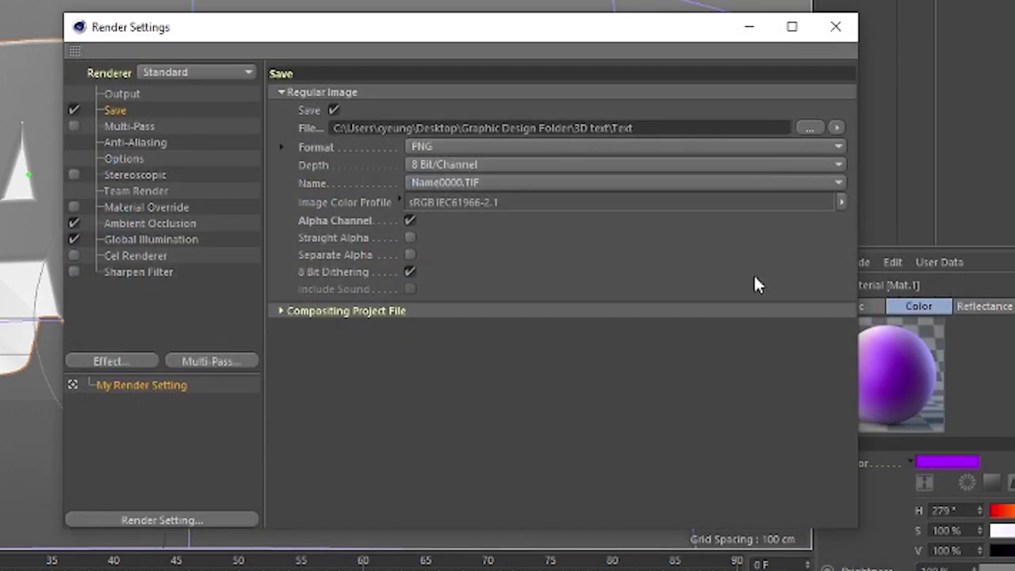
{"action": "left_click", "coordinate": [834, 26]}
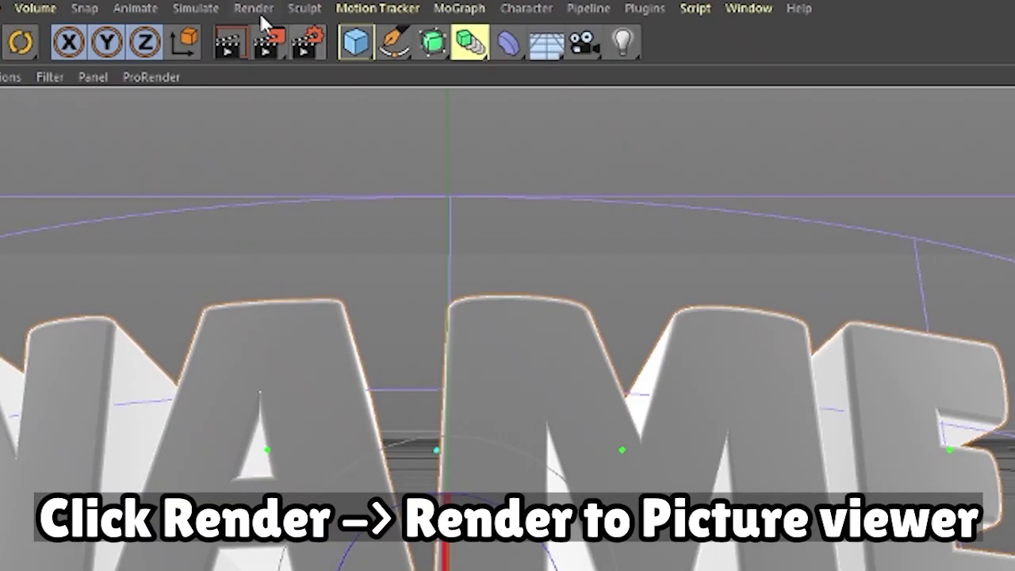
Render NAME to the Picture Viewer and save it as a PNG named 'nametext'
{"action": "left_click", "coordinate": [250, 17]}
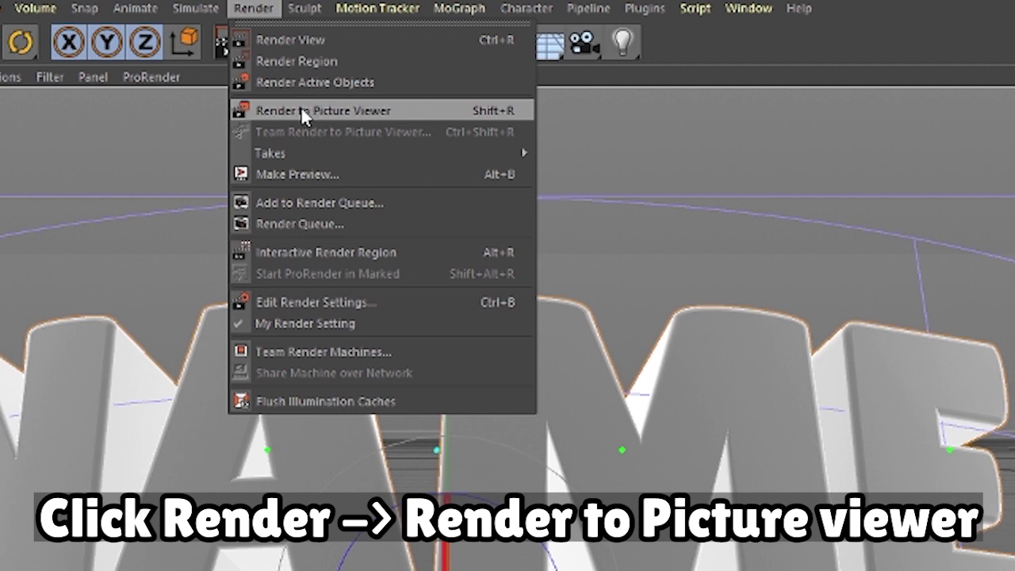
{"action": "left_click", "coordinate": [352, 115]}
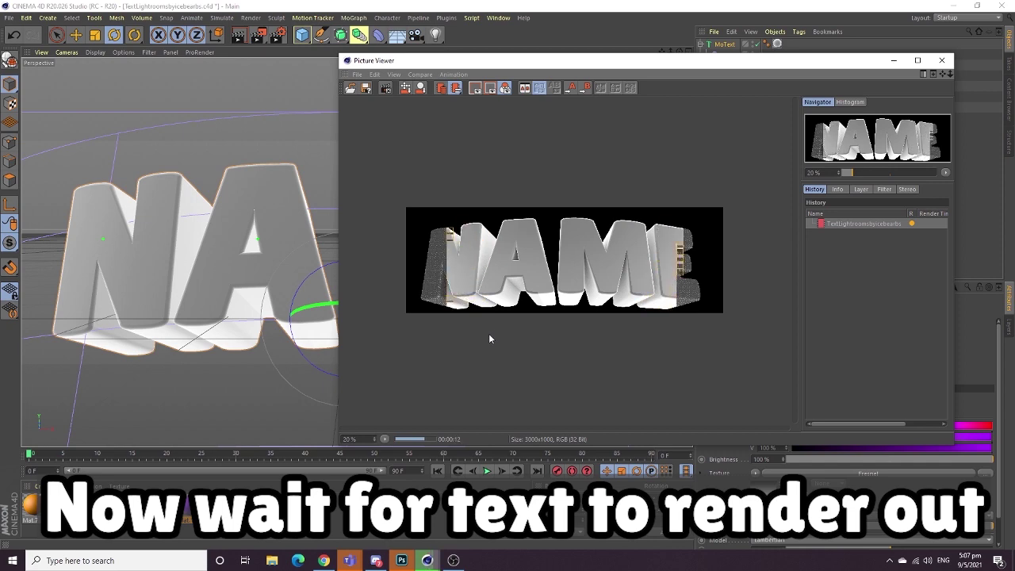
{"action": "left_click", "coordinate": [356, 74]}
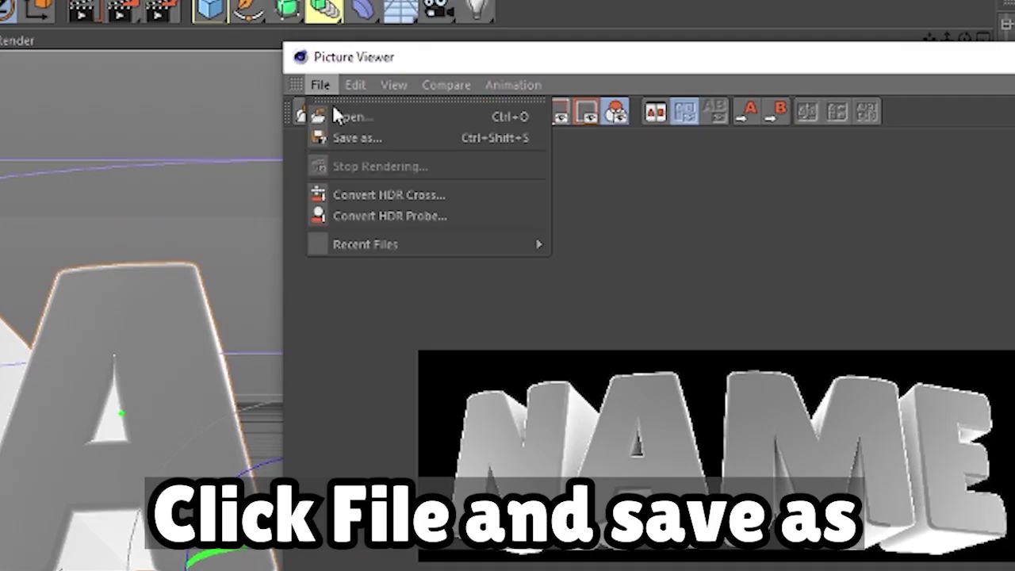
{"action": "left_click", "coordinate": [356, 138]}
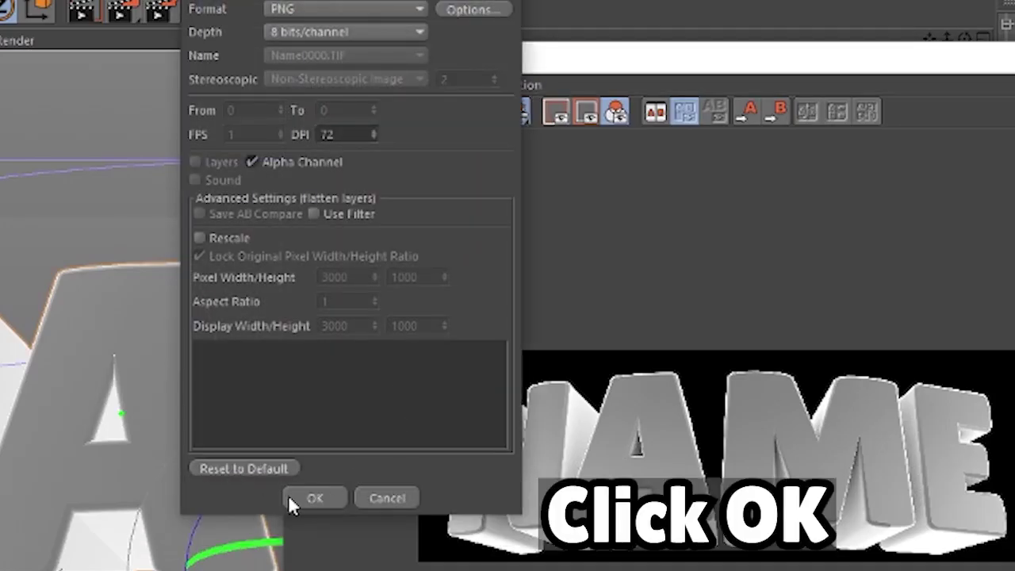
{"action": "left_click", "coordinate": [289, 496]}
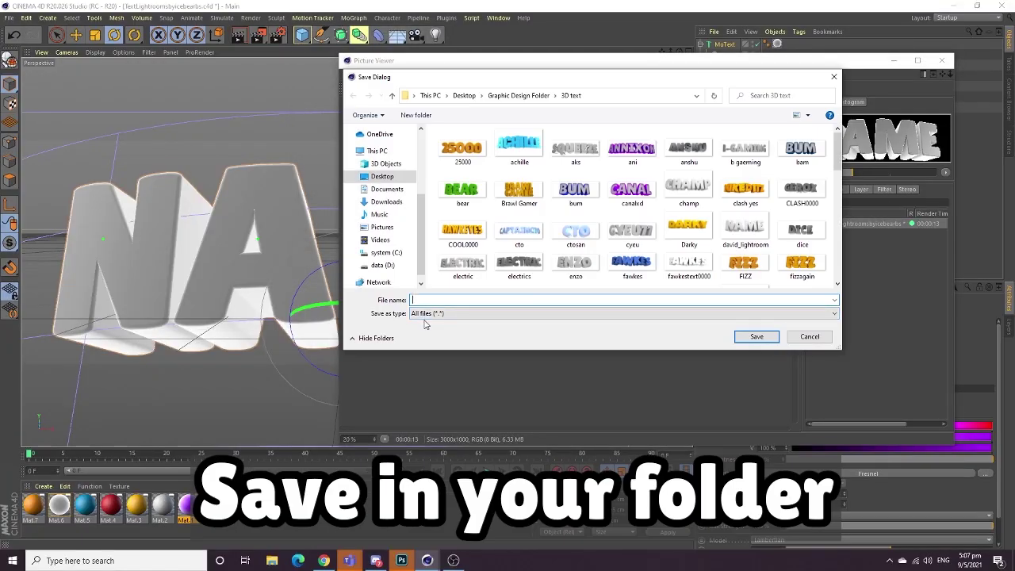
{"action": "type", "text": "nametext"}
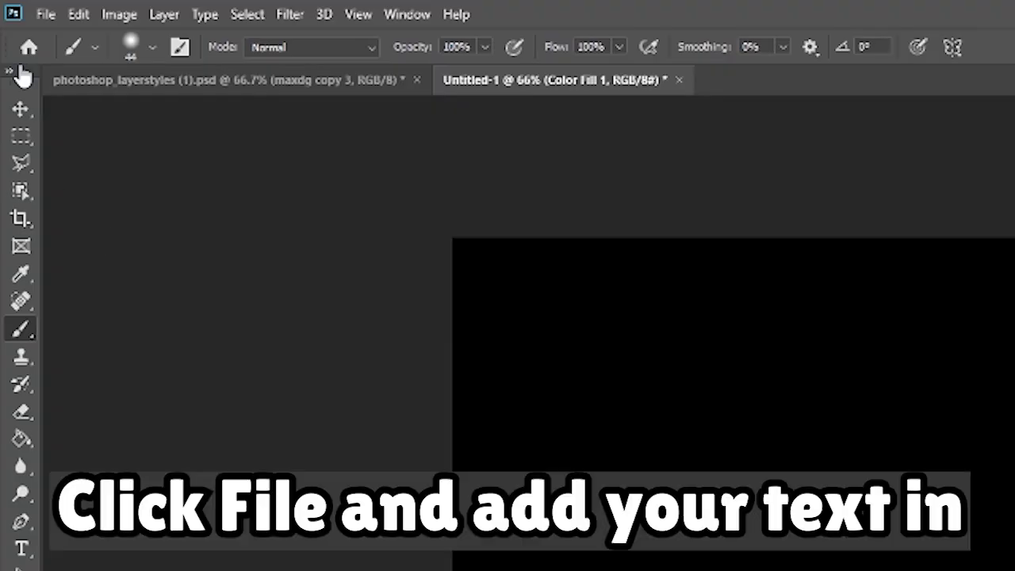
Place the !!!TEXT render as an embedded layer, nudge it slightly right, and commit
{"action": "left_click", "coordinate": [44, 16]}
{"action": "left_click", "coordinate": [103, 434]}
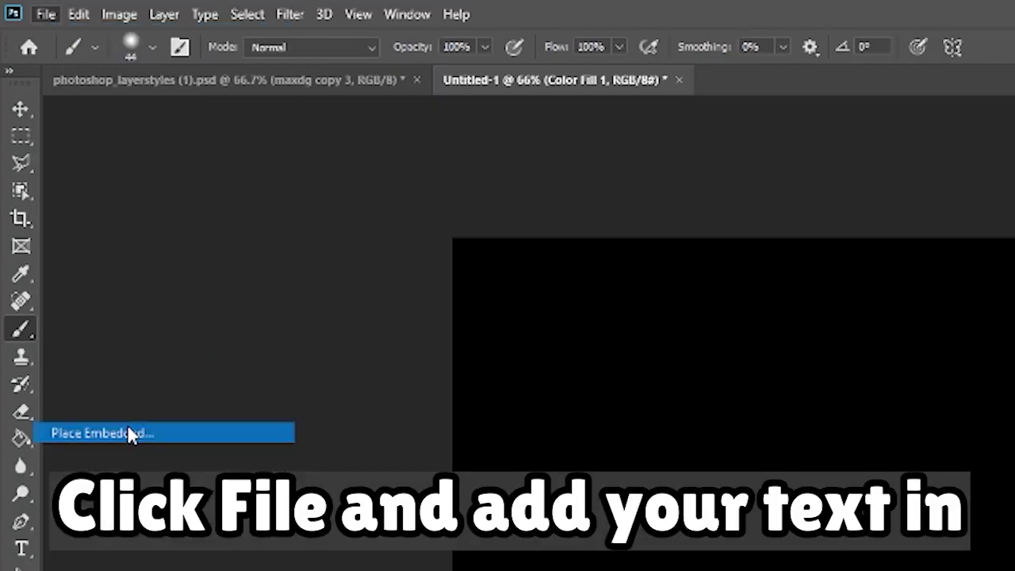
{"action": "left_click", "coordinate": [281, 223]}
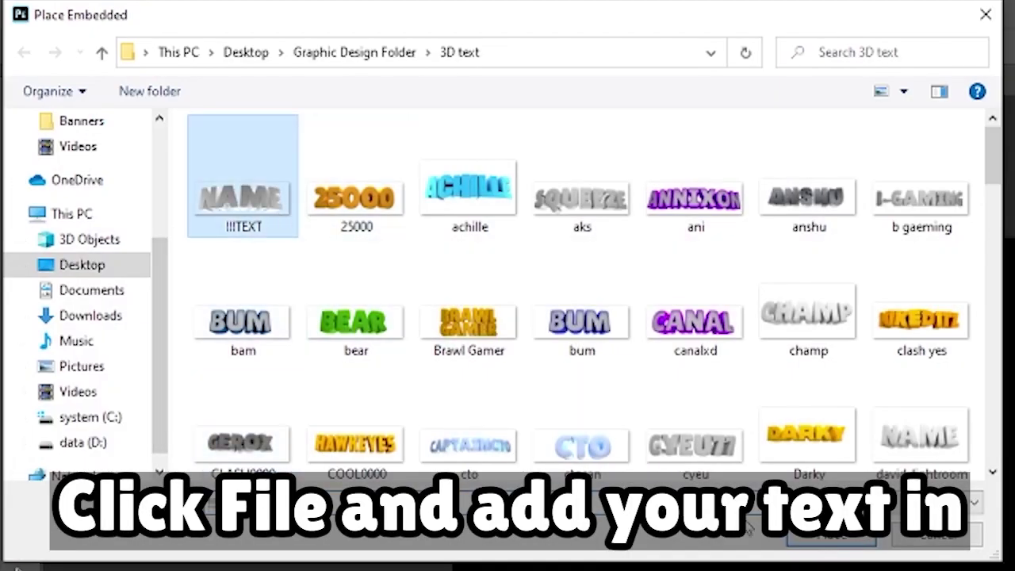
{"action": "left_click", "coordinate": [842, 544]}
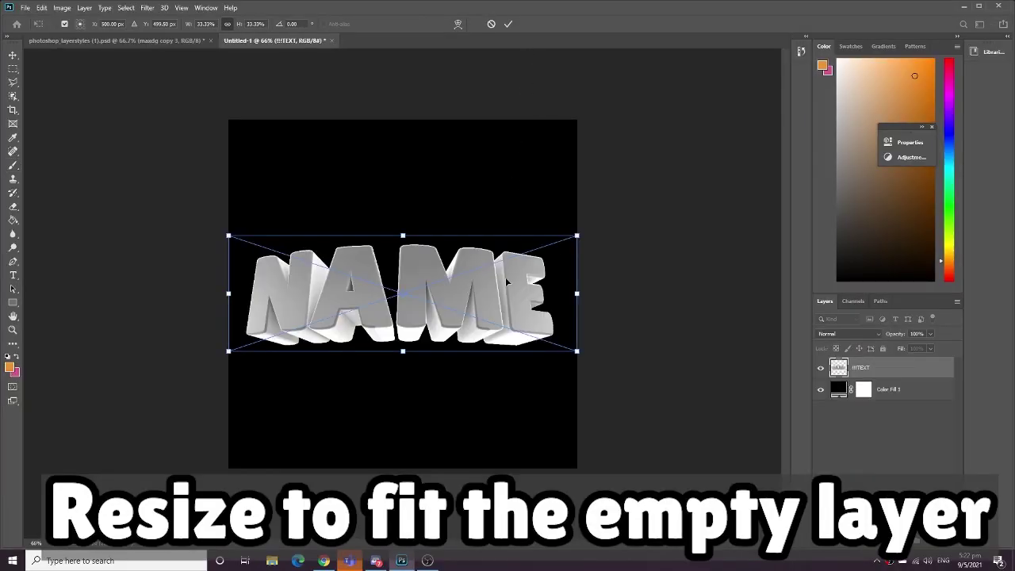
{"action": "left_click_drag", "start_coordinate": [505, 277], "coordinate": [512, 277]}
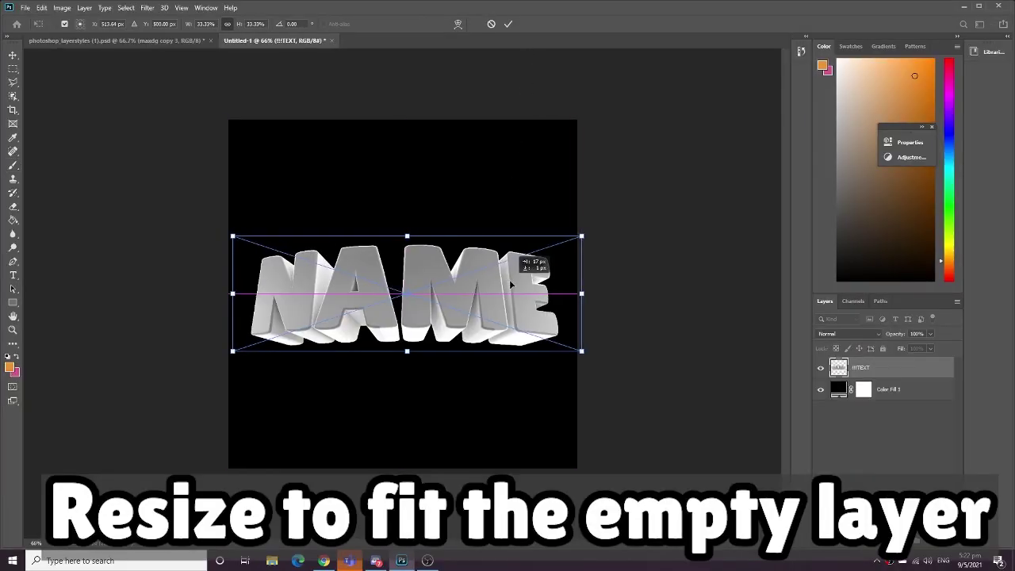
{"action": "left_click", "coordinate": [506, 25]}
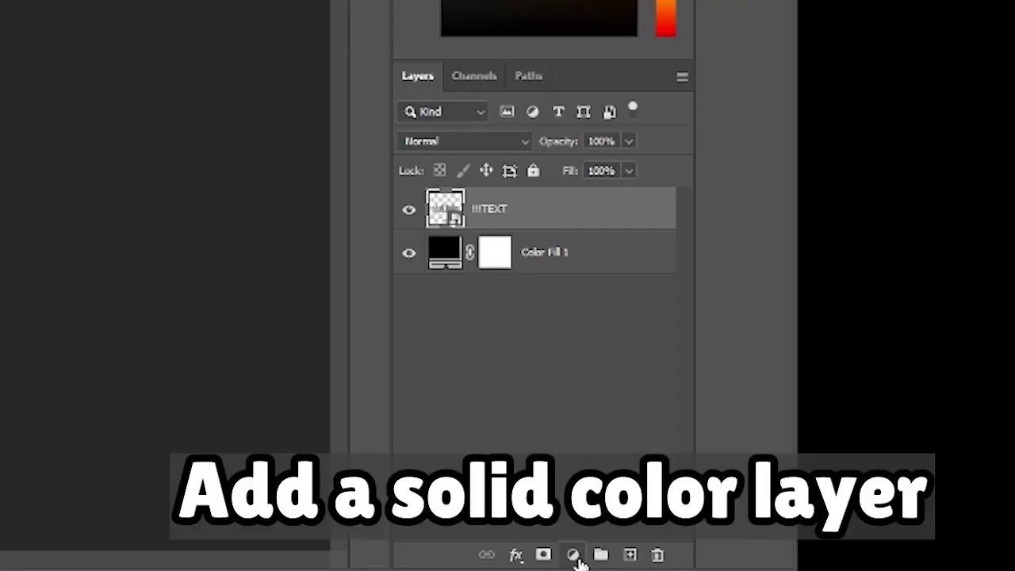
Clip an orange Solid Color fill in Overlay mode to the text, then add Layer 1
{"action": "left_click", "coordinate": [573, 554]}
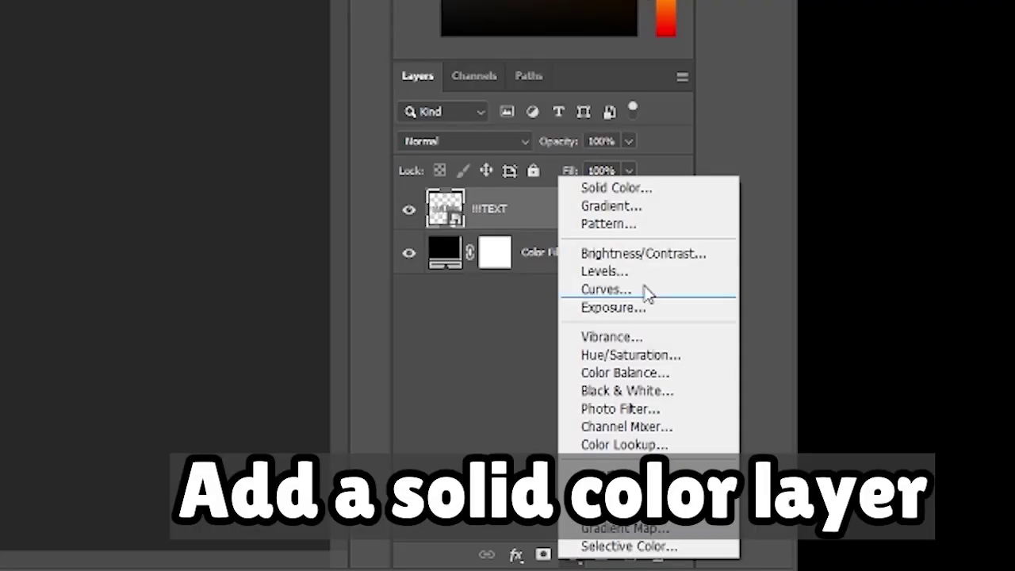
{"action": "left_click", "coordinate": [634, 187]}
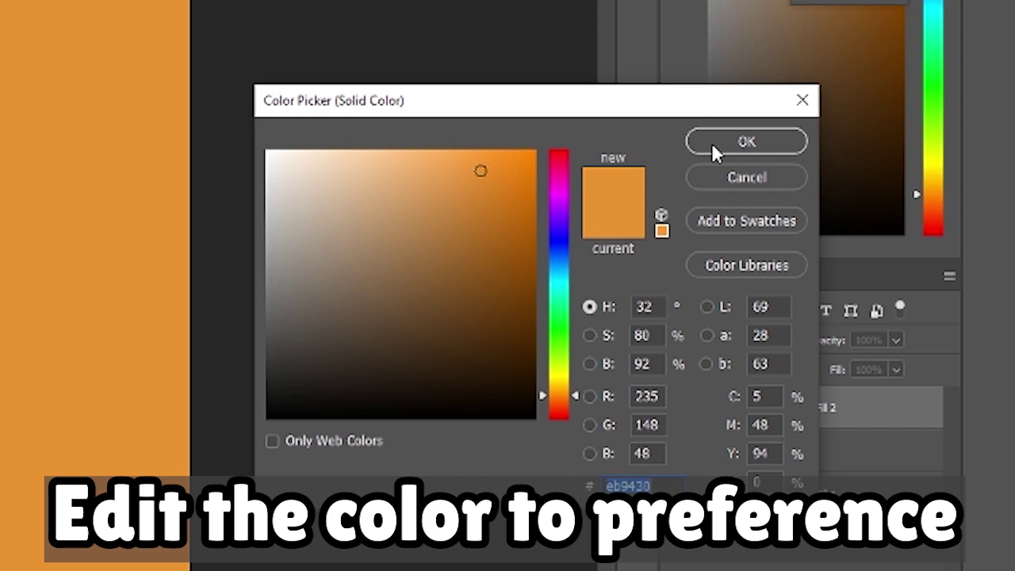
{"action": "left_click", "coordinate": [712, 142]}
{"action": "left_click", "coordinate": [471, 167]}
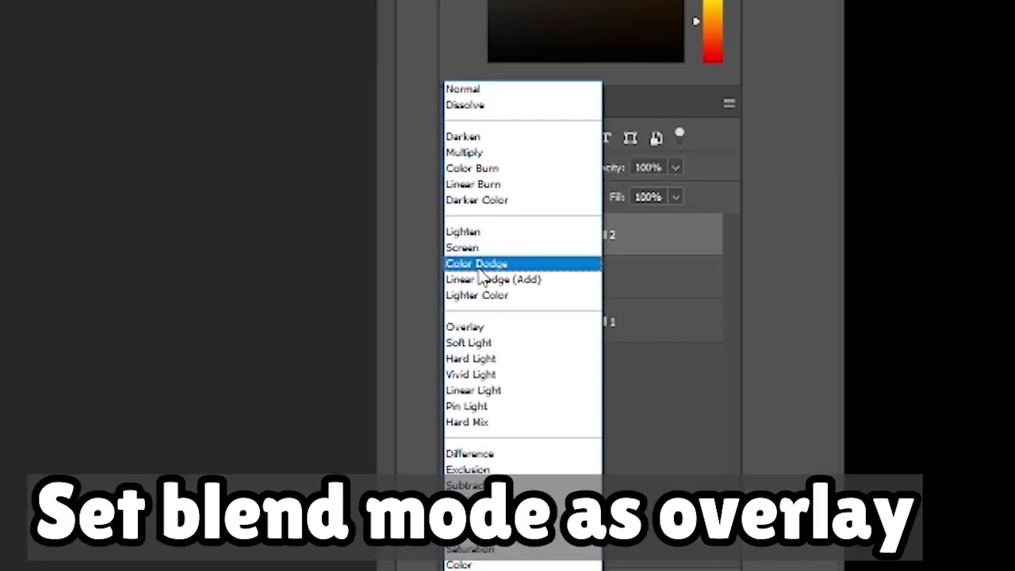
{"action": "left_click", "coordinate": [469, 329]}
{"action": "right_click", "coordinate": [600, 238]}
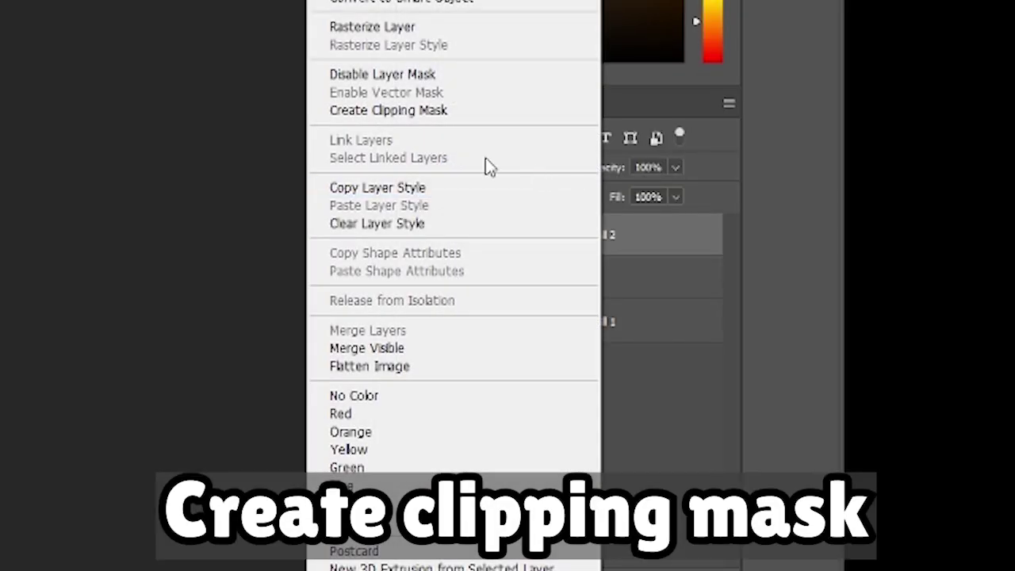
{"action": "left_click", "coordinate": [433, 123]}
{"action": "left_click", "coordinate": [650, 539]}
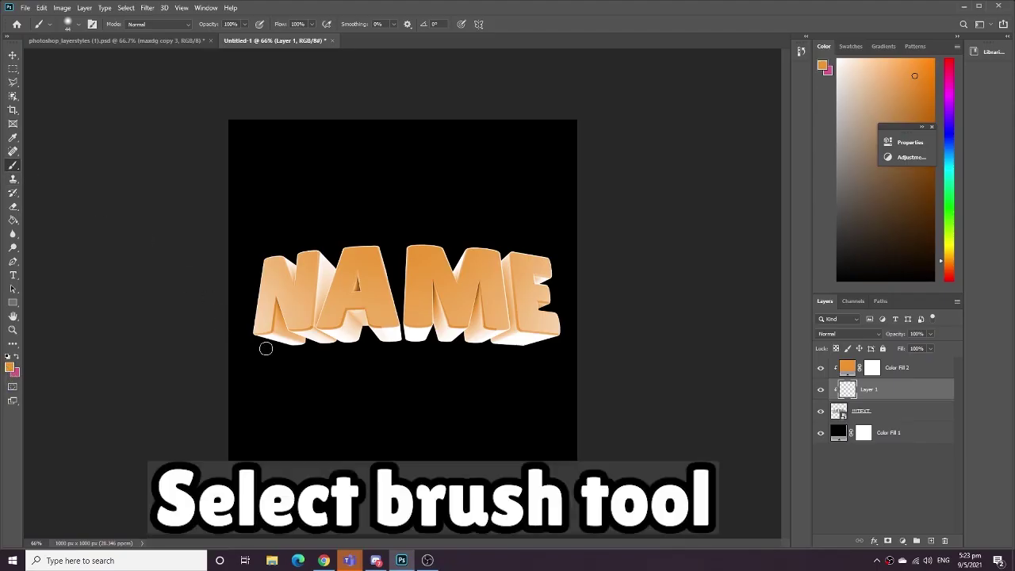
Paint orange along the letters' base with a ~253 px brush, then set Multiply at 64% and add Layer 2
{"action": "mouse_move", "coordinate": [301, 373]}
{"action": "left_mouse_down"}
{"action": "mouse_move", "coordinate": [337, 374]}
{"action": "mouse_move", "coordinate": [320, 373]}
{"action": "mouse_move", "coordinate": [328, 358]}
{"action": "mouse_move", "coordinate": [550, 378]}
{"action": "left_mouse_up"}
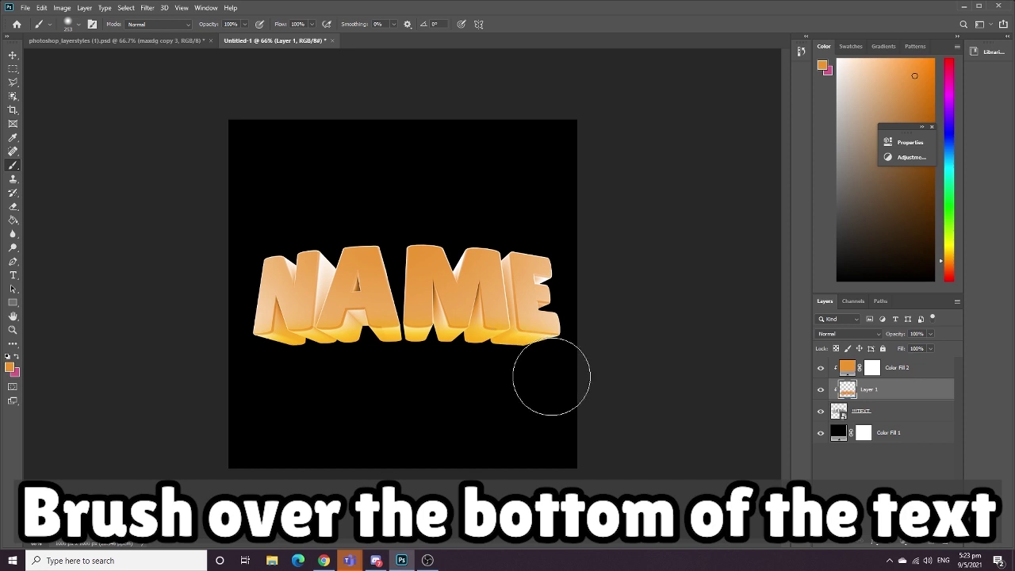
{"action": "left_click", "coordinate": [837, 336]}
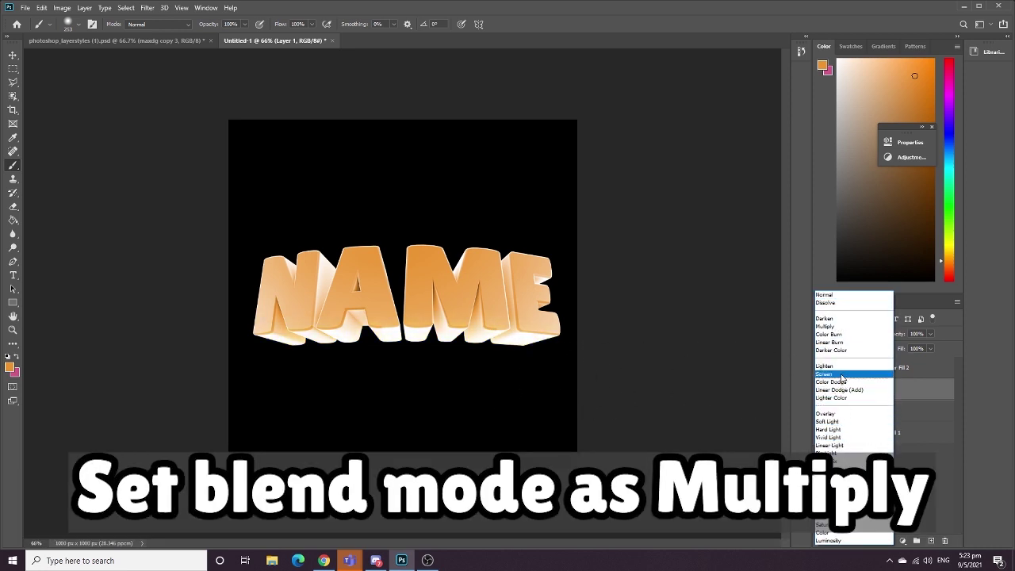
{"action": "left_click", "coordinate": [827, 326]}
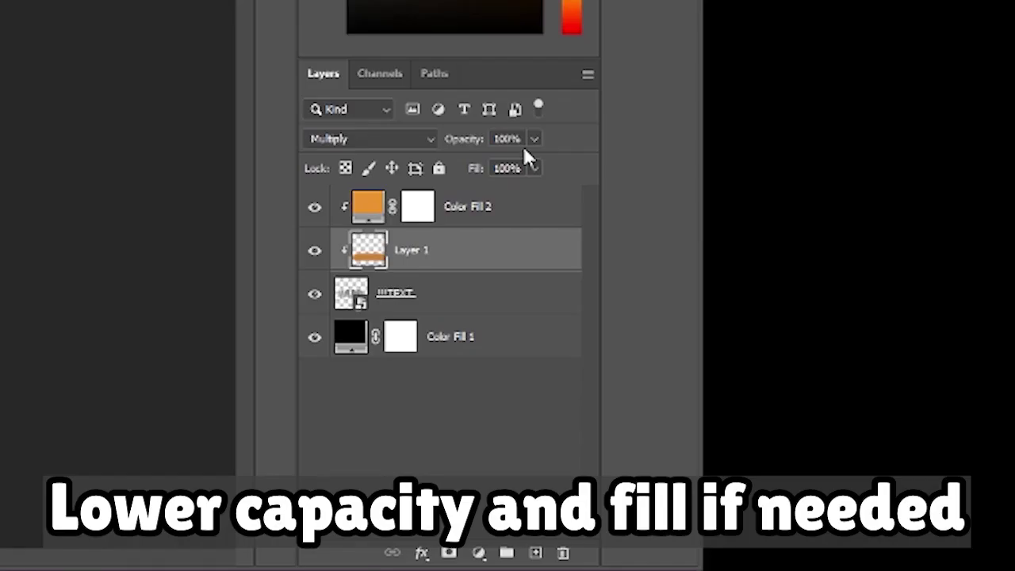
{"action": "left_click", "coordinate": [535, 139]}
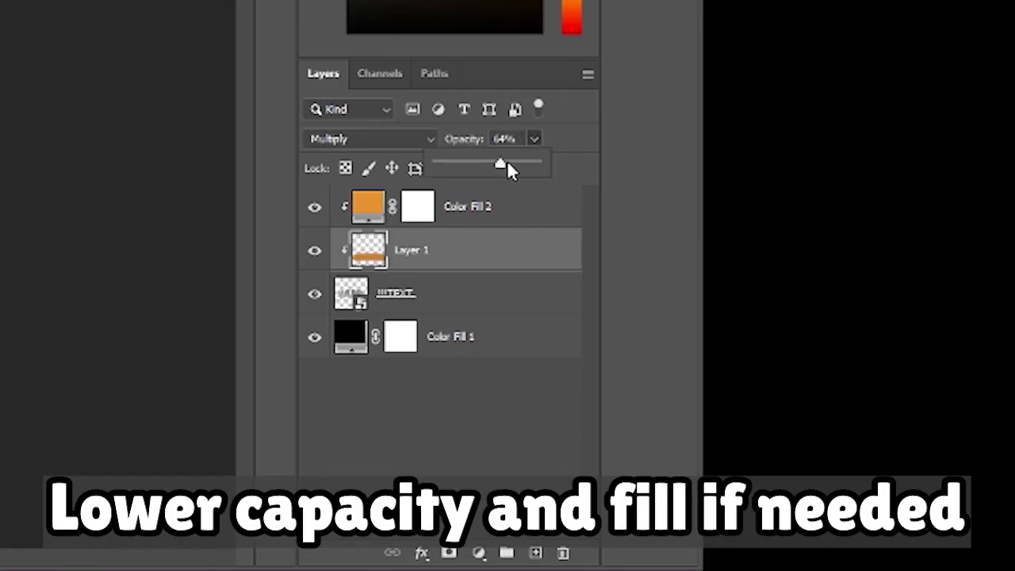
{"action": "left_click", "coordinate": [591, 140]}
{"action": "left_click", "coordinate": [535, 168]}
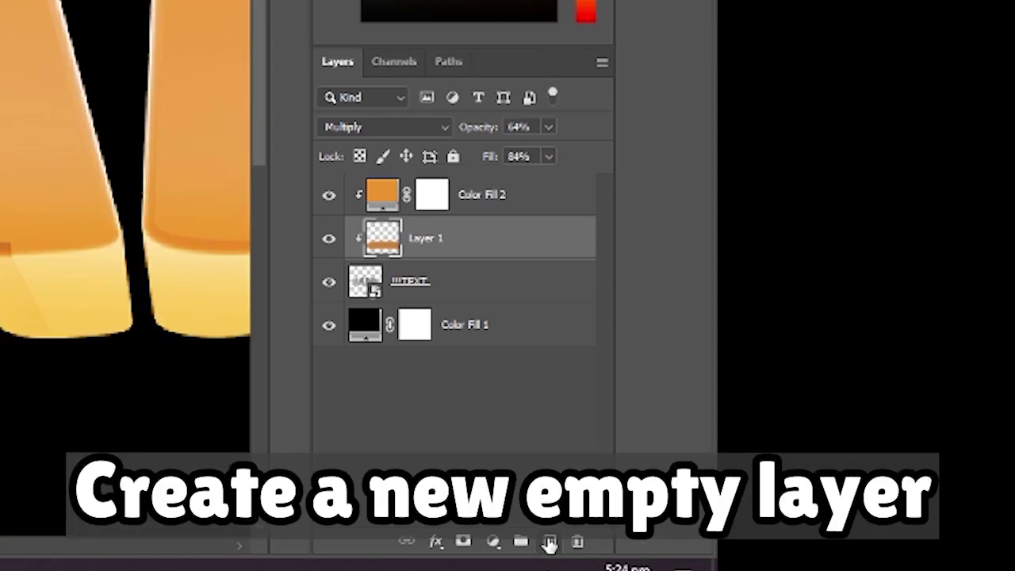
{"action": "left_click", "coordinate": [547, 542]}
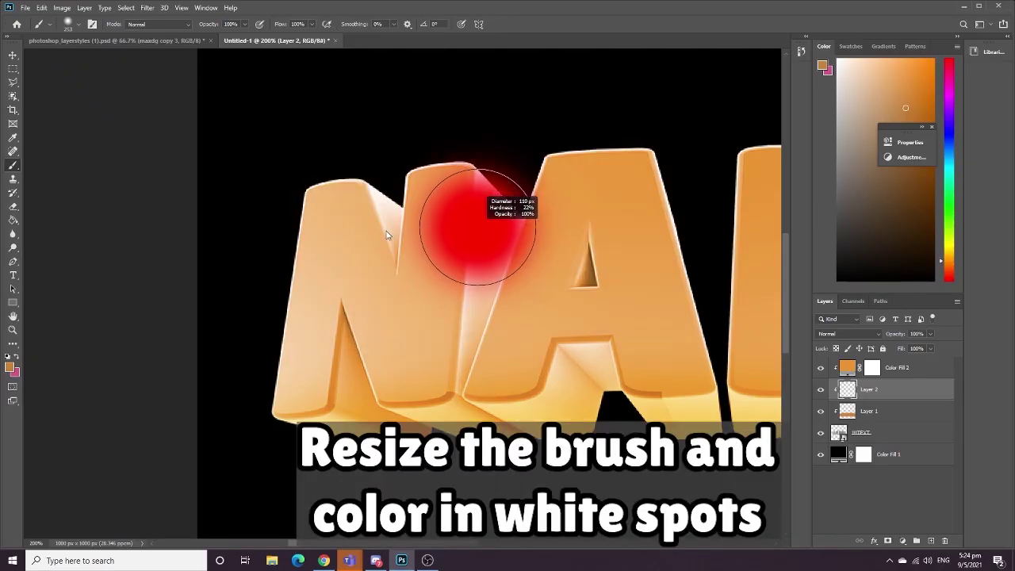
Paint orange over the white spots between N and A, on N's diagonal, and between M and E
{"action": "left_click_drag", "start_coordinate": [502, 184], "coordinate": [467, 337]}
{"action": "left_click_drag", "start_coordinate": [374, 182], "coordinate": [410, 245]}
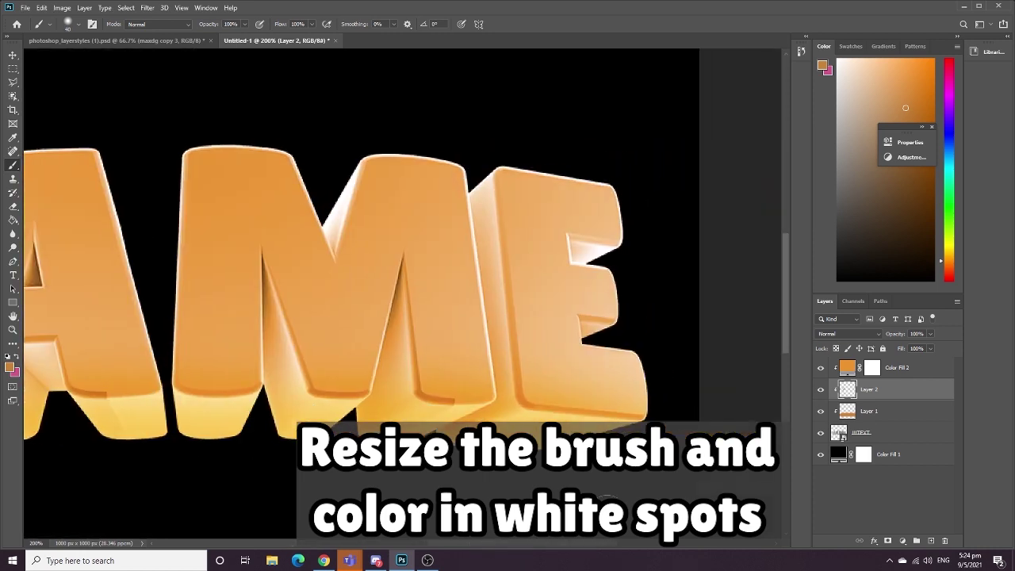
{"action": "left_click_drag", "start_coordinate": [358, 163], "coordinate": [331, 216]}
{"action": "key", "text": "bracketleft"}
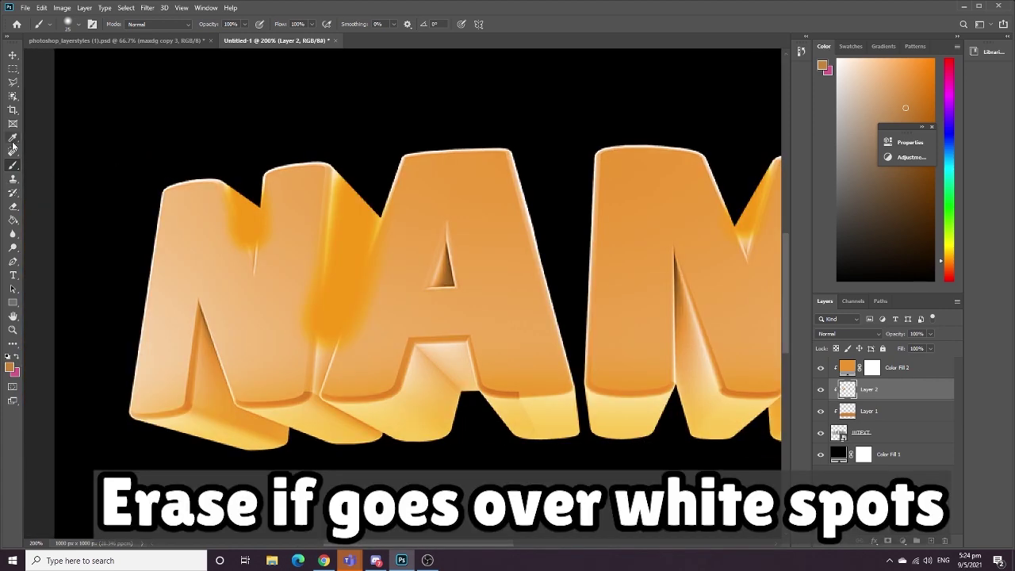
Erase the excess orange smears on the N with a smaller eraser
{"action": "key", "text": "e"}
{"action": "left_click_drag", "start_coordinate": [465, 317], "coordinate": [444, 317]}
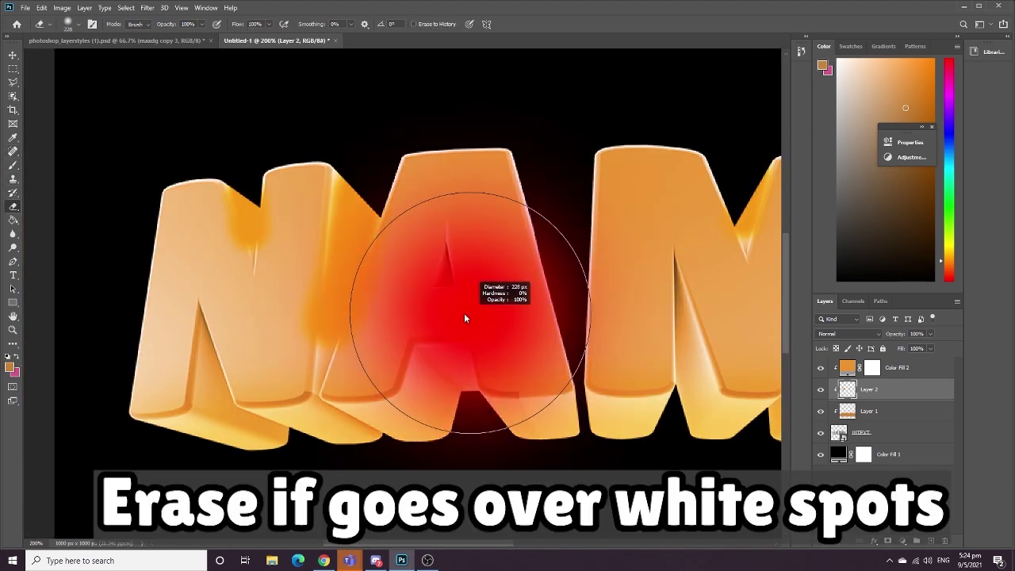
{"action": "left_click_drag", "start_coordinate": [287, 340], "coordinate": [277, 159]}
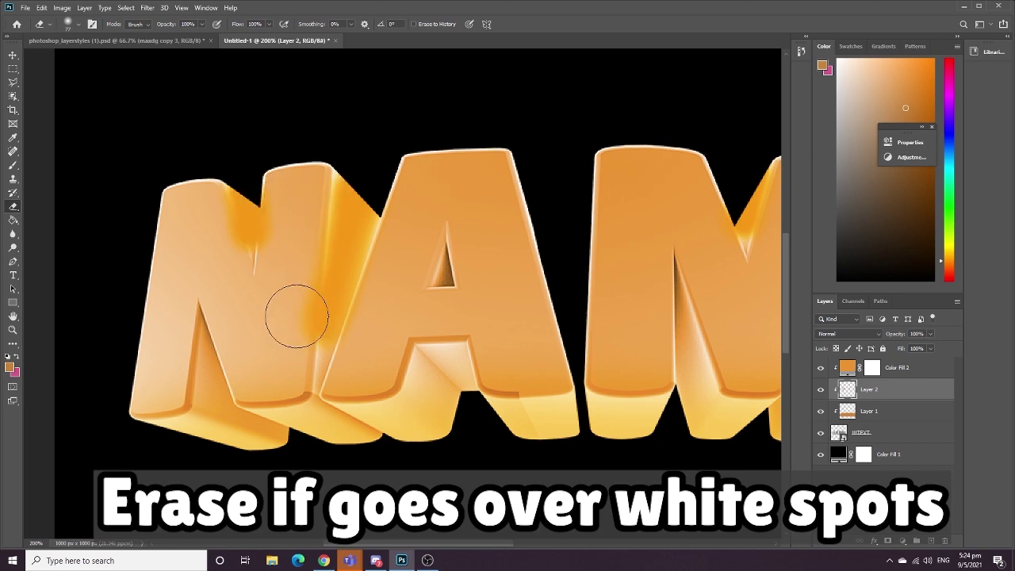
{"action": "left_click_drag", "start_coordinate": [290, 218], "coordinate": [199, 227]}
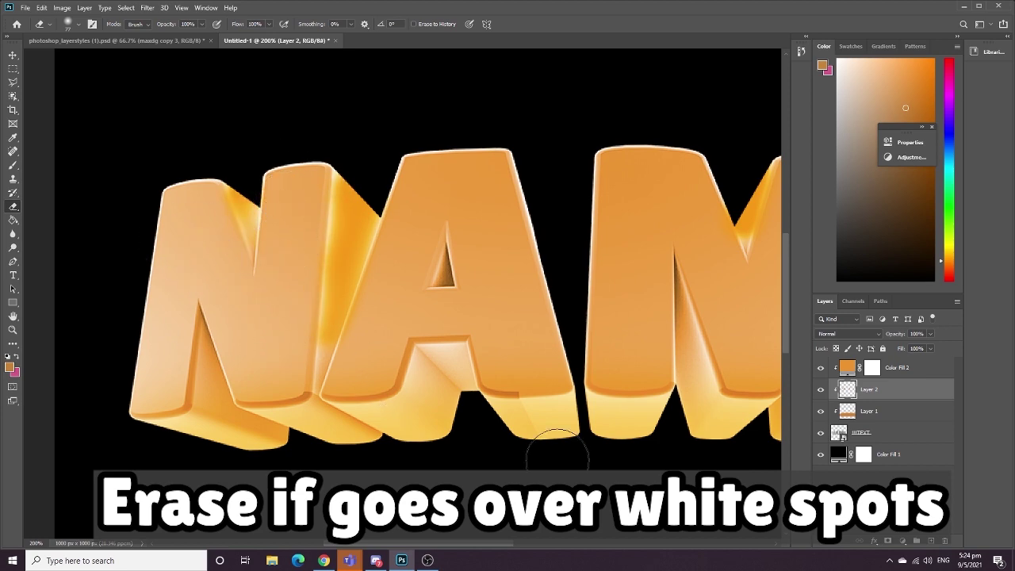
{"action": "left_click_drag", "start_coordinate": [487, 545], "coordinate": [555, 545]}
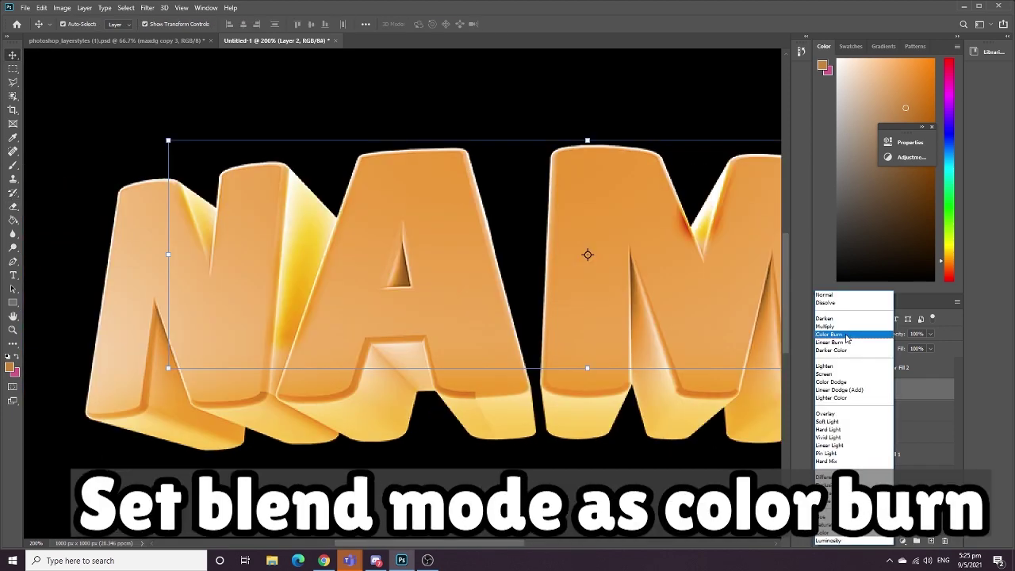
Set Layer 2 to Color Burn, erase its bad patches, and lower its fill to 72%
{"action": "left_click", "coordinate": [845, 335]}
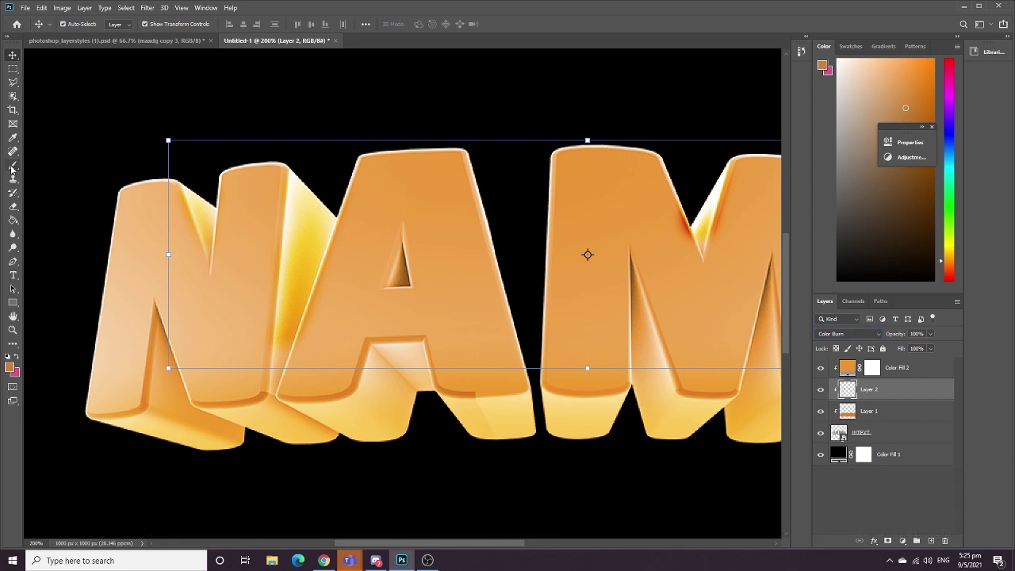
{"action": "key", "text": "b"}
{"action": "scroll", "coordinate": [529, 261], "scroll_direction": "right", "scroll_amount": 5}
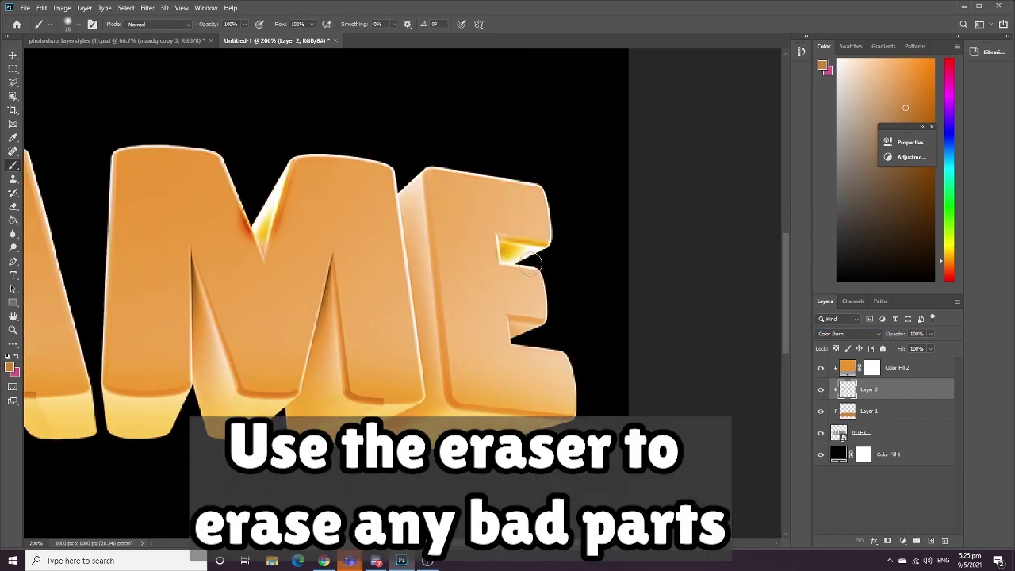
{"action": "left_click", "coordinate": [12, 206]}
{"action": "scroll", "coordinate": [523, 210], "scroll_direction": "left", "scroll_amount": 5}
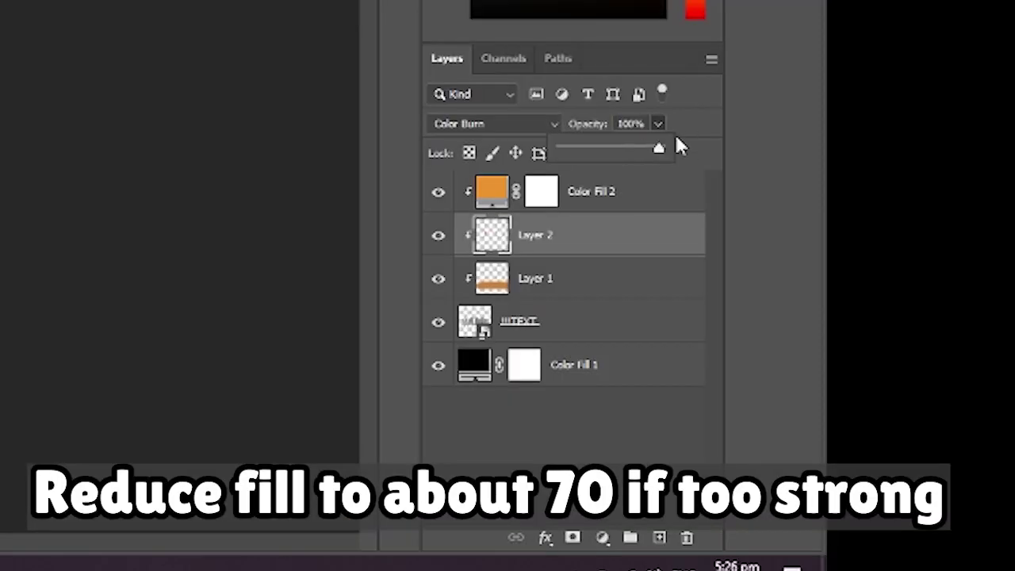
{"action": "left_click", "coordinate": [658, 153]}
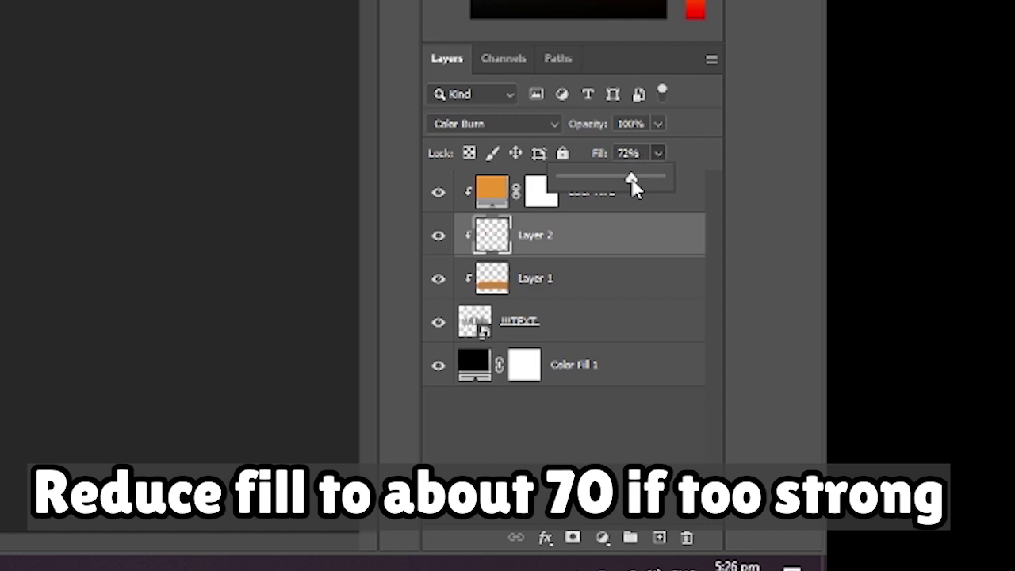
{"action": "left_click", "coordinate": [701, 112]}
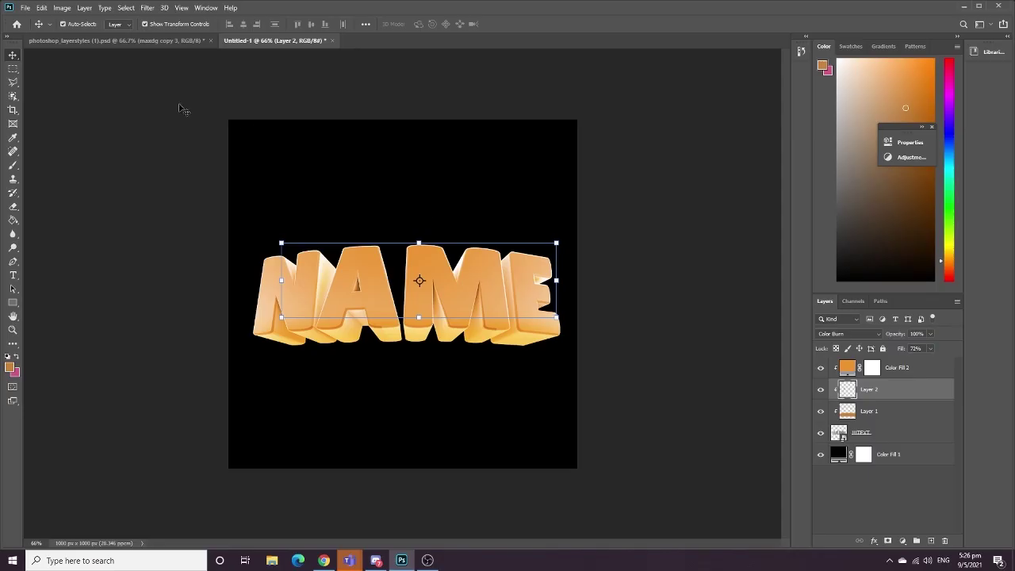
Add a Satin style to the TEXT layer: Overlay mode, about 9% opacity, 12 px distance, 27 px size
{"action": "left_click", "coordinate": [628, 304]}
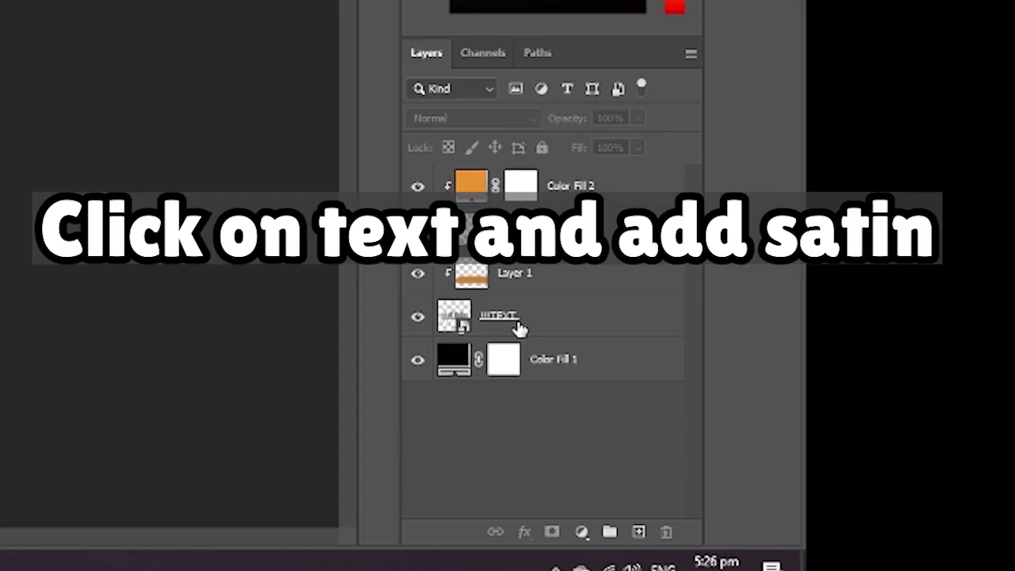
{"action": "left_click", "coordinate": [870, 436]}
{"action": "left_click", "coordinate": [875, 541]}
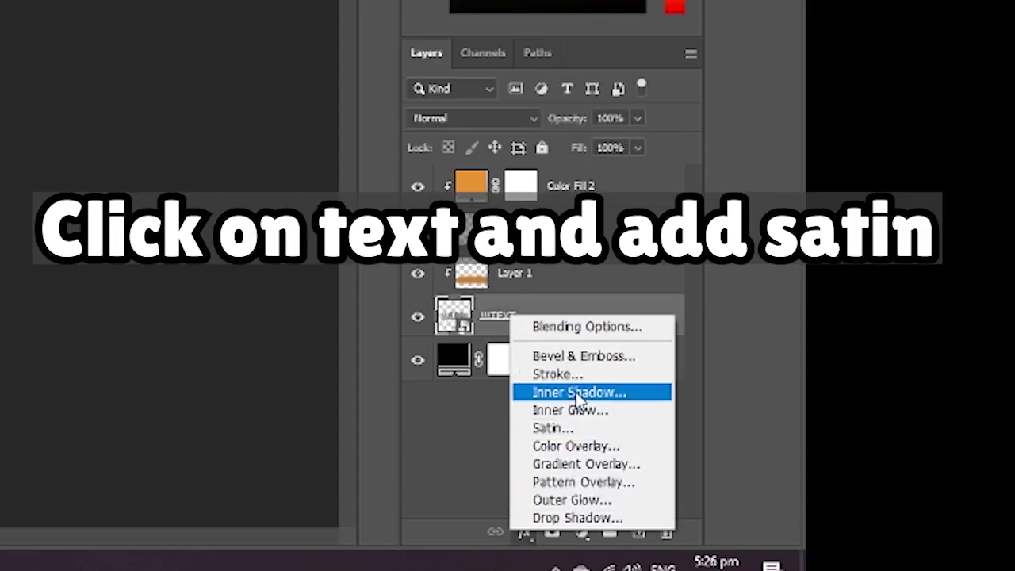
{"action": "left_click", "coordinate": [555, 430]}
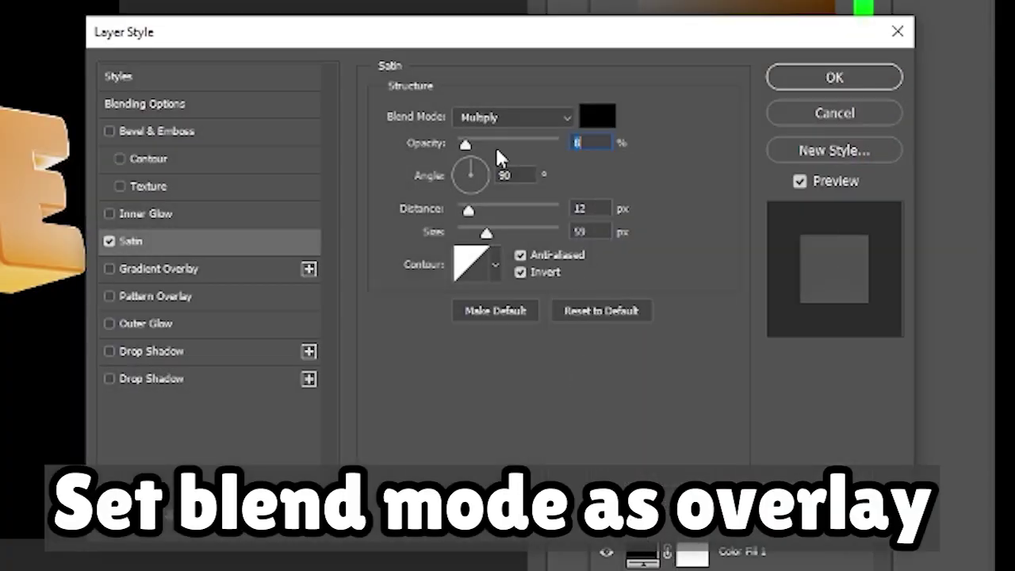
{"action": "left_click_drag", "start_coordinate": [465, 143], "coordinate": [470, 144]}
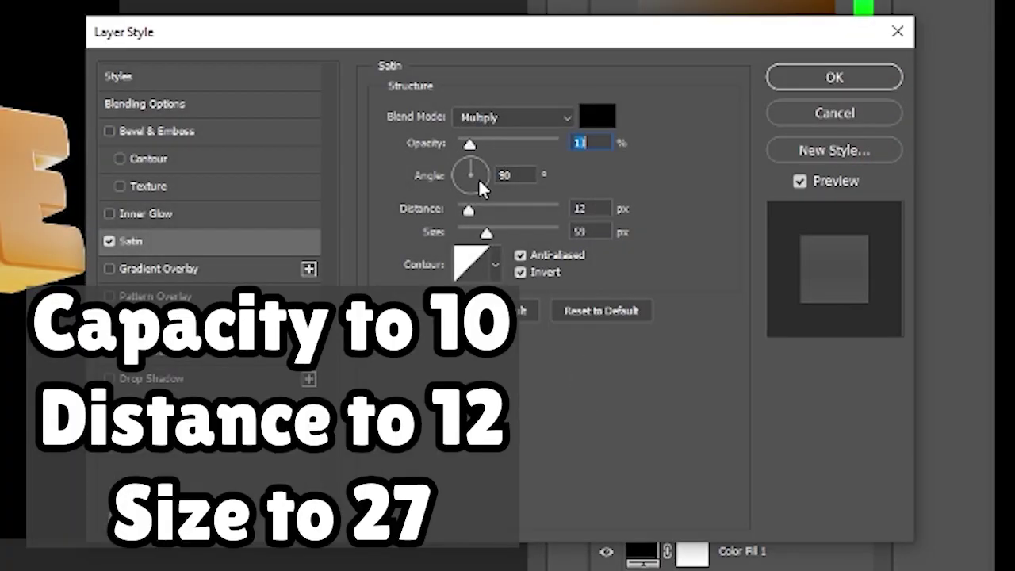
{"action": "left_click_drag", "start_coordinate": [486, 232], "coordinate": [474, 233]}
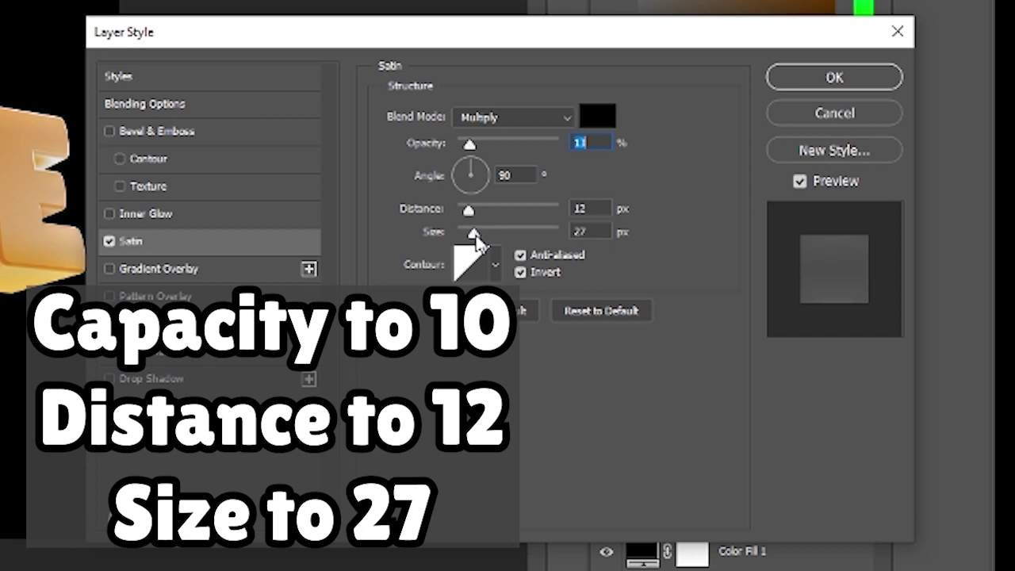
{"action": "mouse_move", "coordinate": [470, 143]}
{"action": "left_mouse_down"}
{"action": "mouse_move", "coordinate": [494, 145]}
{"action": "mouse_move", "coordinate": [467, 148]}
{"action": "left_mouse_up"}
{"action": "left_click", "coordinate": [518, 124]}
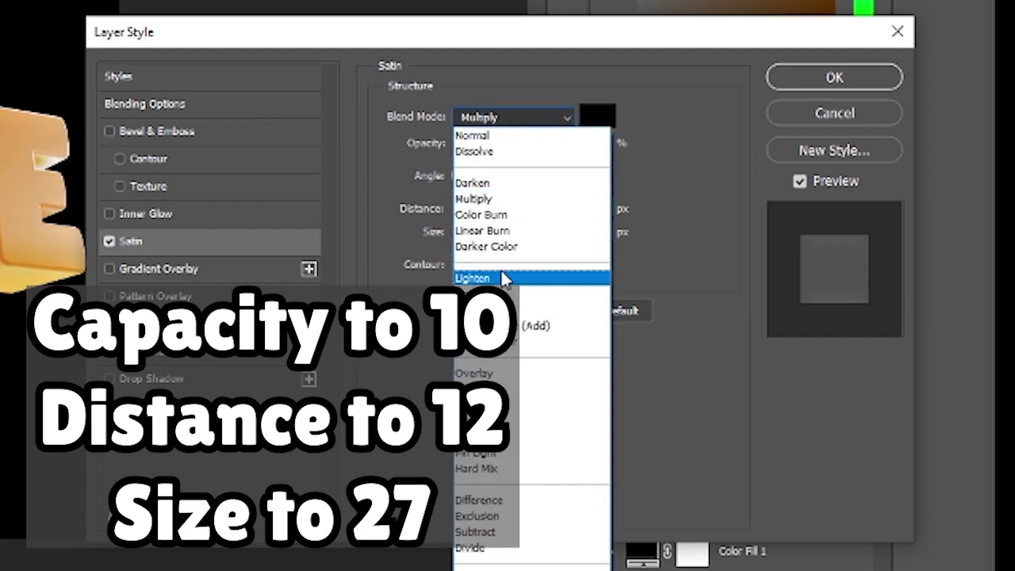
{"action": "left_click", "coordinate": [490, 371]}
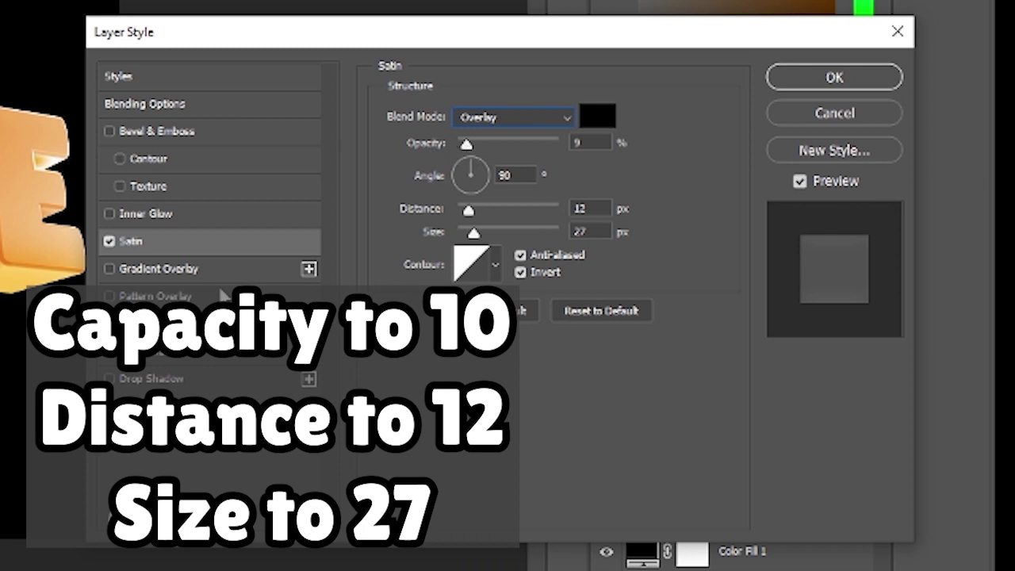
Enable Bevel & Emboss as a Chisel Soft inner bevel with size 13 and soften 16
{"action": "left_click", "coordinate": [108, 132]}
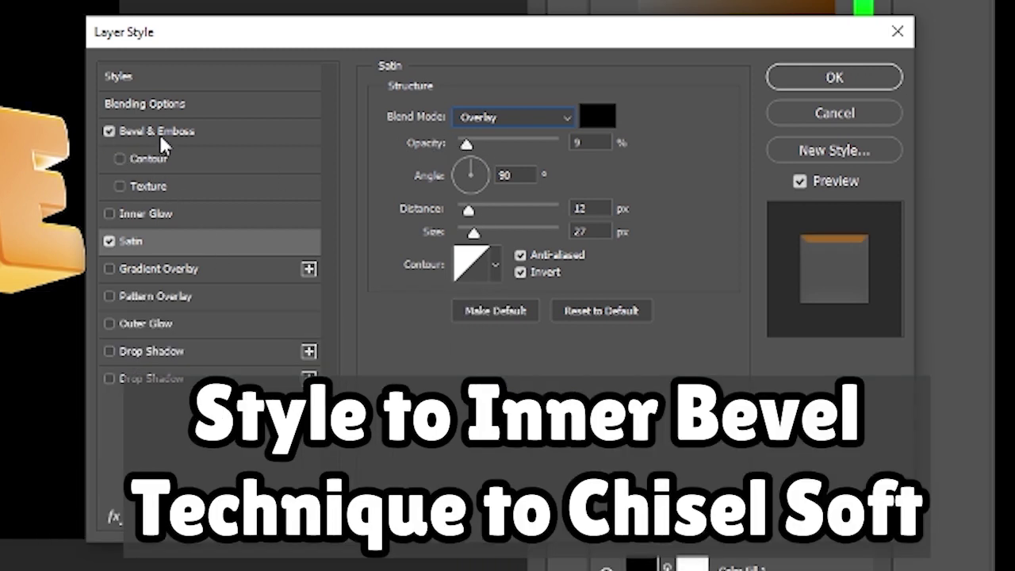
{"action": "left_click", "coordinate": [160, 133]}
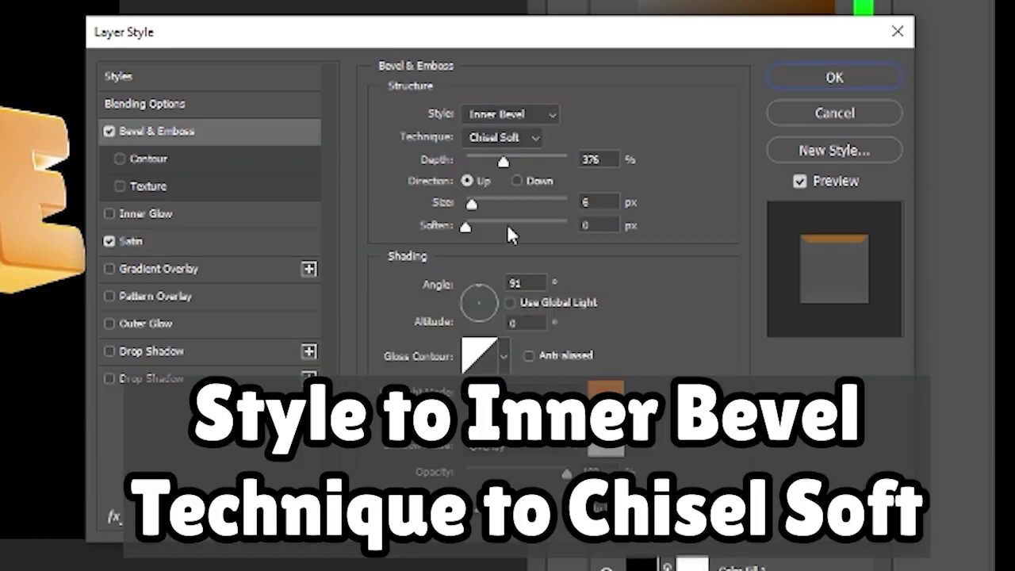
{"action": "left_click_drag", "start_coordinate": [497, 205], "coordinate": [474, 205]}
{"action": "left_click_drag", "start_coordinate": [473, 205], "coordinate": [472, 208]}
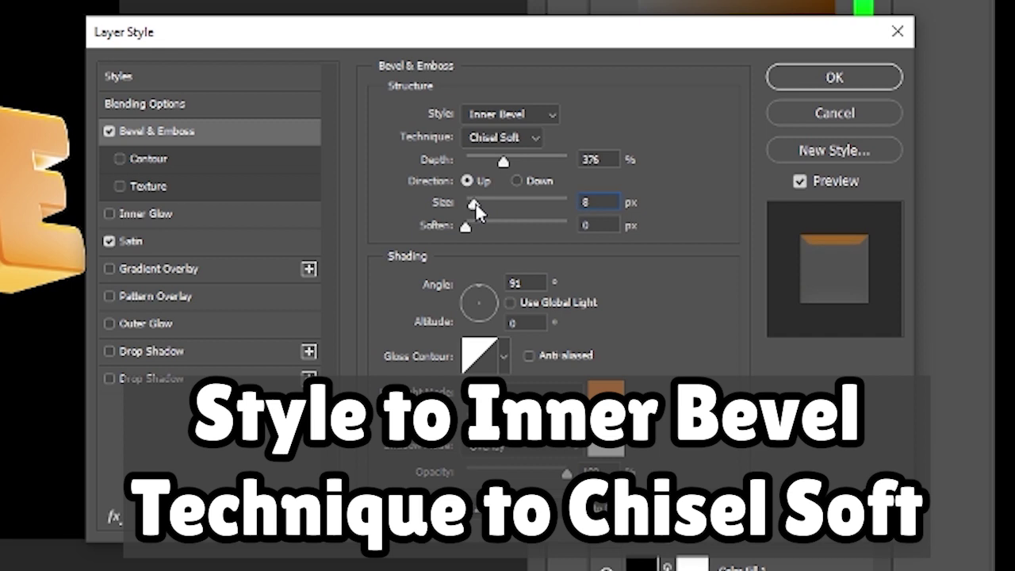
{"action": "left_click", "coordinate": [515, 226]}
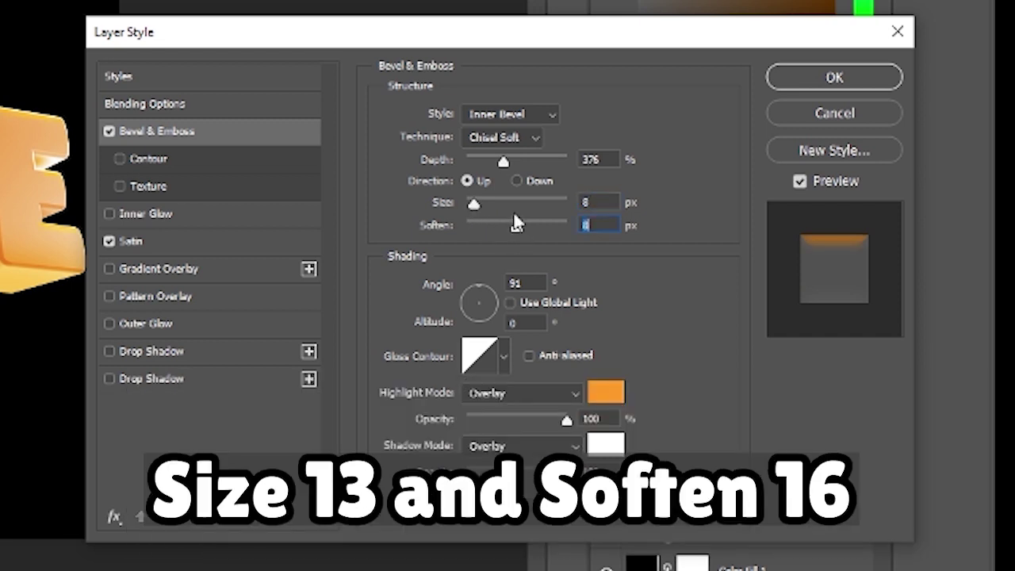
{"action": "left_click_drag", "start_coordinate": [517, 204], "coordinate": [492, 205]}
{"action": "left_click", "coordinate": [492, 205]}
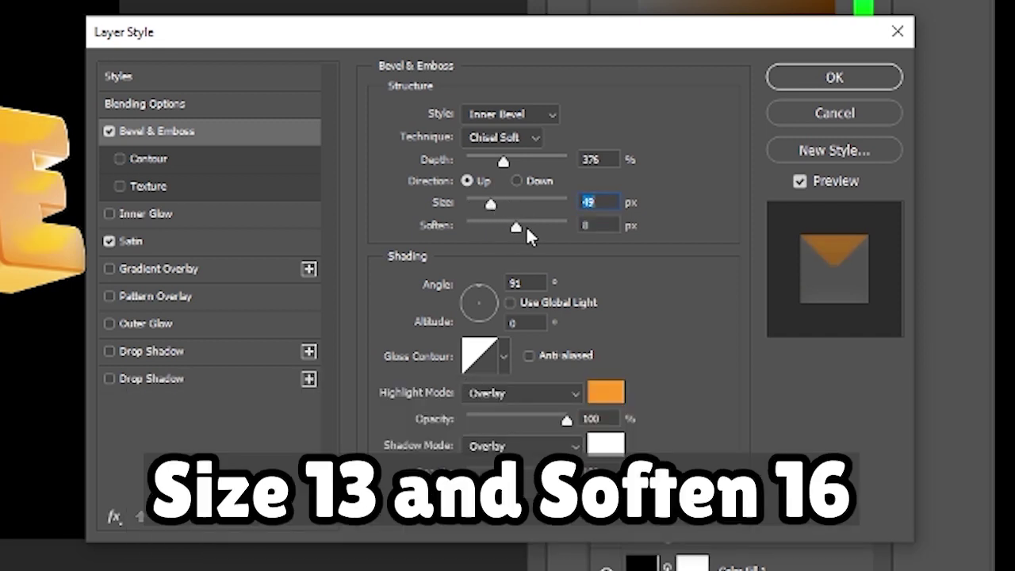
{"action": "left_click", "coordinate": [603, 223]}
{"action": "left_click_drag", "start_coordinate": [493, 205], "coordinate": [482, 205]}
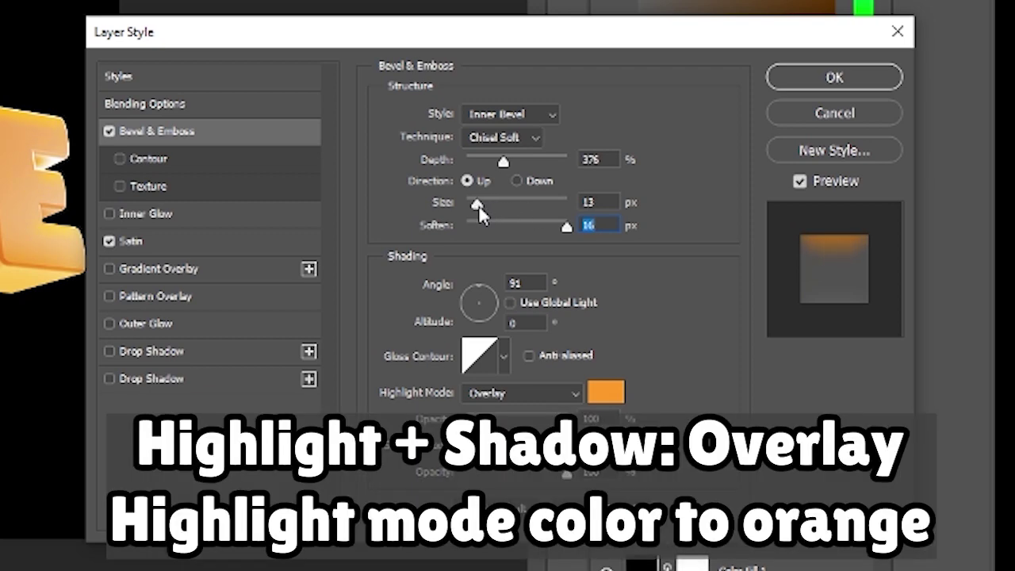
{"action": "left_click", "coordinate": [478, 204]}
Set the Overlay bevel highlight colour to a light orange
{"action": "left_click", "coordinate": [604, 392]}
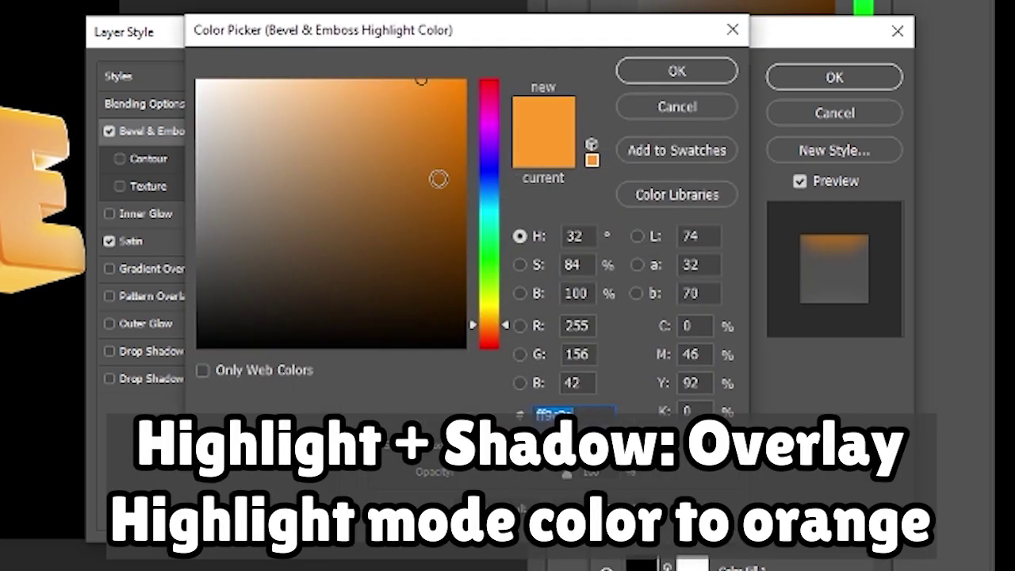
{"action": "left_click", "coordinate": [438, 154]}
{"action": "mouse_move", "coordinate": [437, 155]}
{"action": "left_mouse_down"}
{"action": "mouse_move", "coordinate": [410, 111]}
{"action": "mouse_move", "coordinate": [432, 97]}
{"action": "left_mouse_up"}
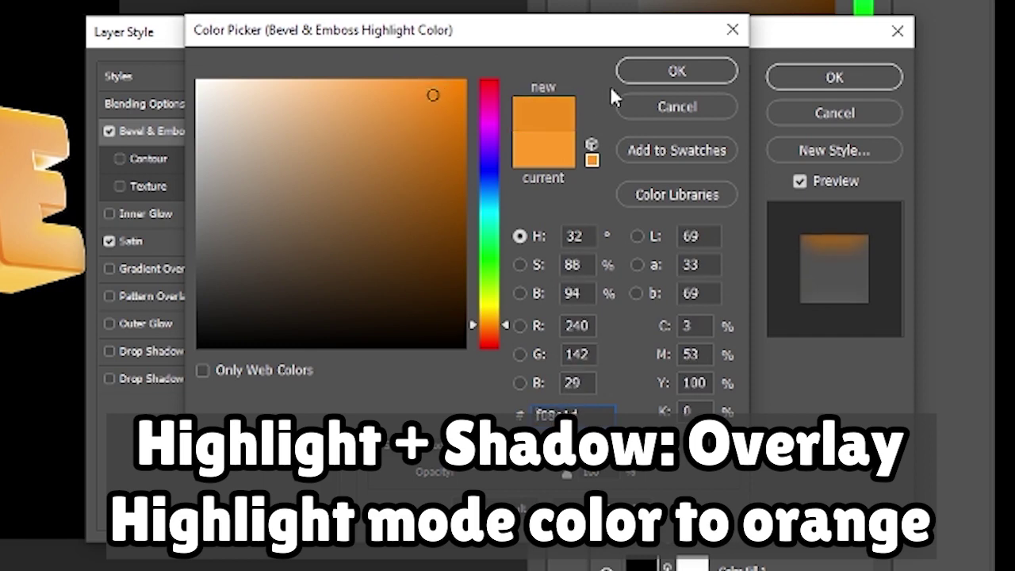
{"action": "left_click", "coordinate": [646, 72]}
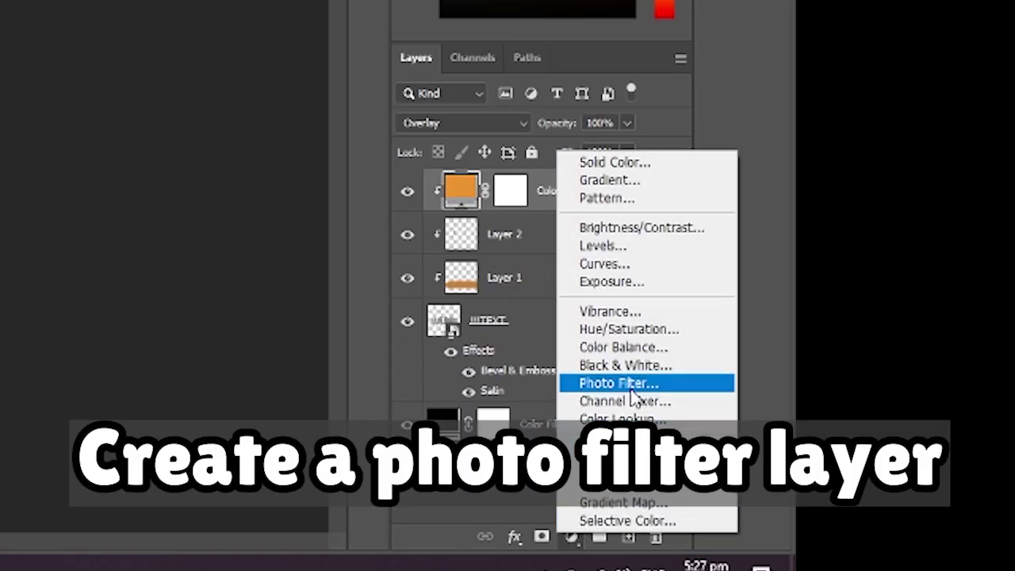
Add a Photo Filter adjustment layer and group it with the TEXT layers into Group 1
{"action": "left_click", "coordinate": [631, 388]}
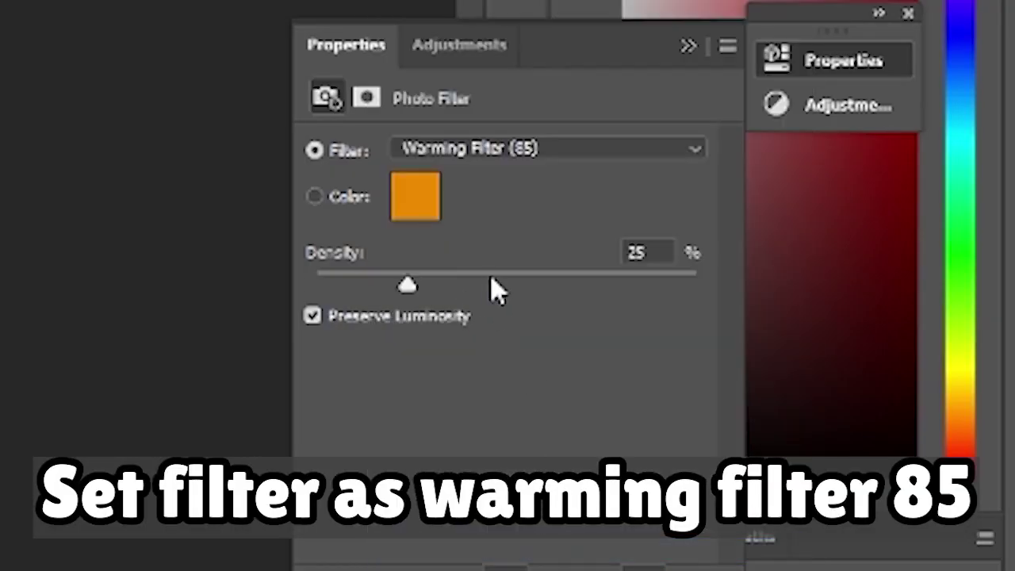
{"action": "mouse_move", "coordinate": [492, 279]}
{"action": "left_mouse_down"}
{"action": "mouse_move", "coordinate": [619, 294]}
{"action": "mouse_move", "coordinate": [367, 302]}
{"action": "mouse_move", "coordinate": [317, 292]}
{"action": "mouse_move", "coordinate": [448, 292]}
{"action": "left_mouse_up"}
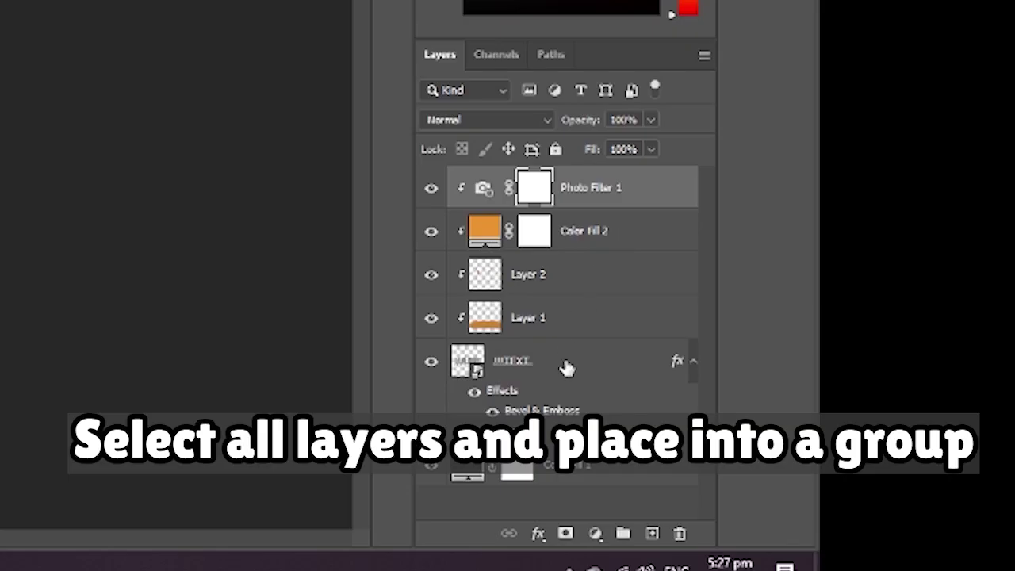
{"action": "left_click", "coordinate": [567, 366], "text": "shift"}
{"action": "left_click", "coordinate": [622, 533]}
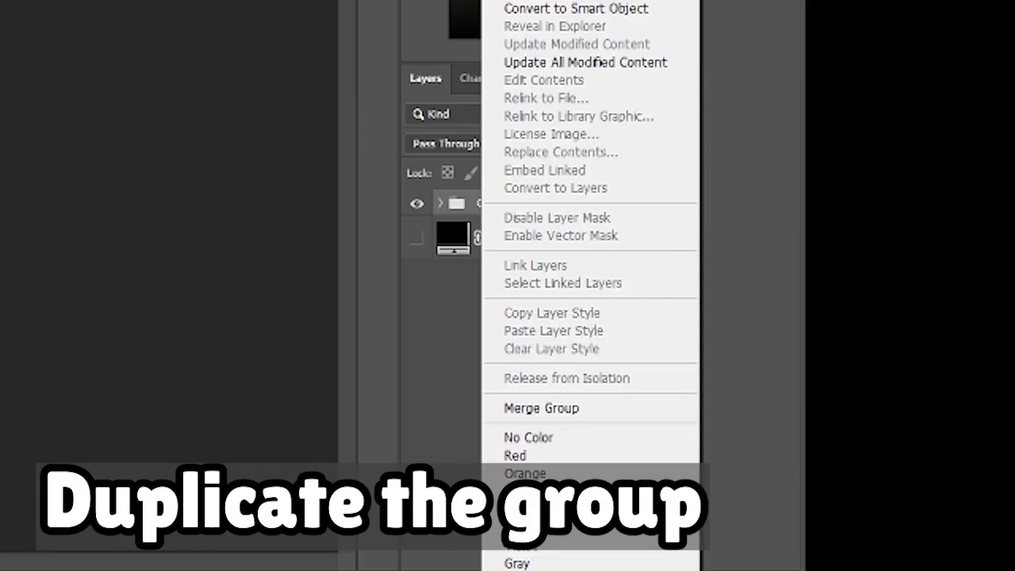
{"action": "left_click", "coordinate": [655, 2]}
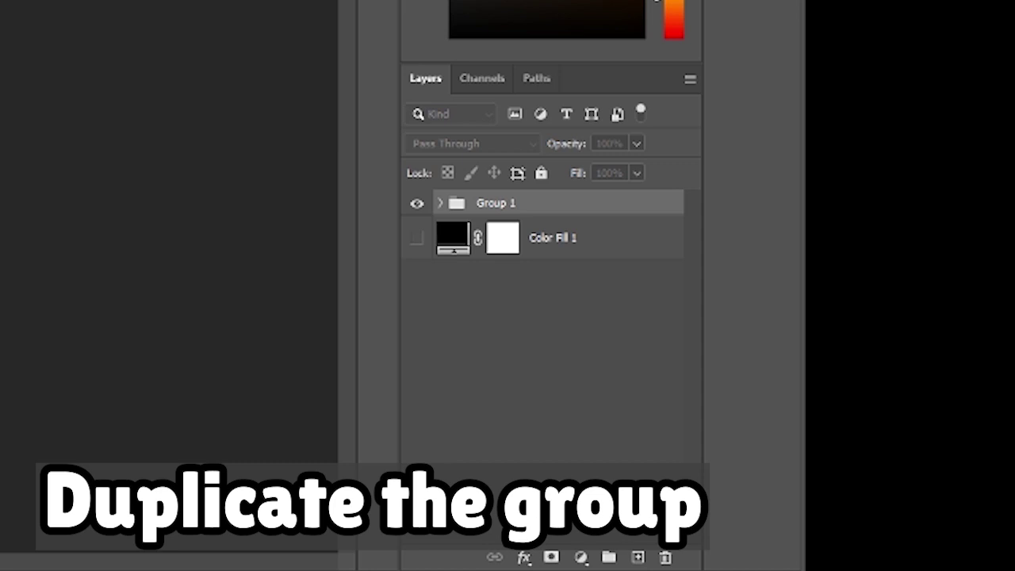
Duplicate Group 1, hide the original, merge the copy's visible layers, and re-show Color Fill 1
{"action": "key", "text": "Return"}
{"action": "left_click", "coordinate": [415, 227]}
{"action": "left_click", "coordinate": [441, 204]}
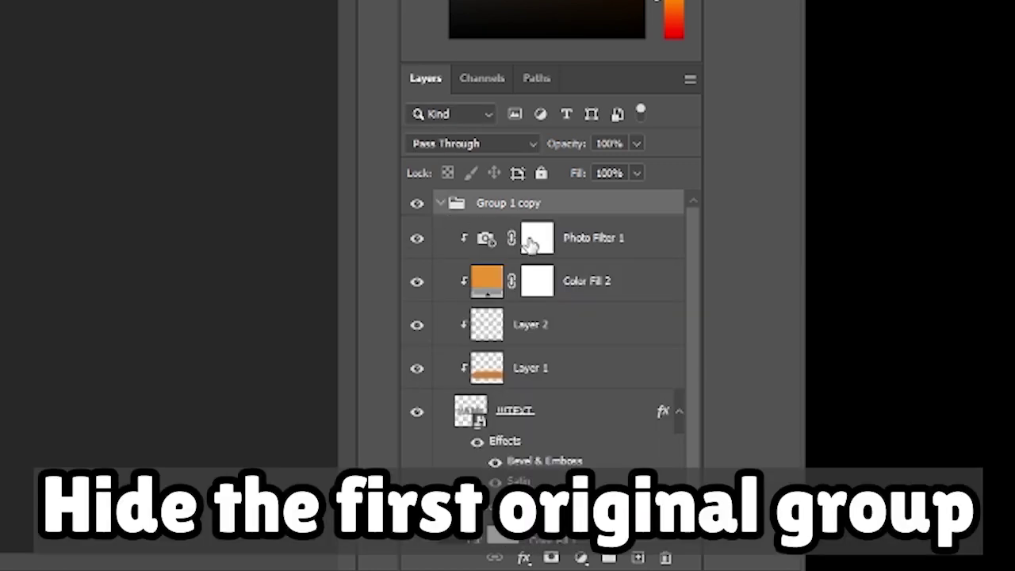
{"action": "right_click", "coordinate": [529, 242]}
{"action": "left_click", "coordinate": [442, 325]}
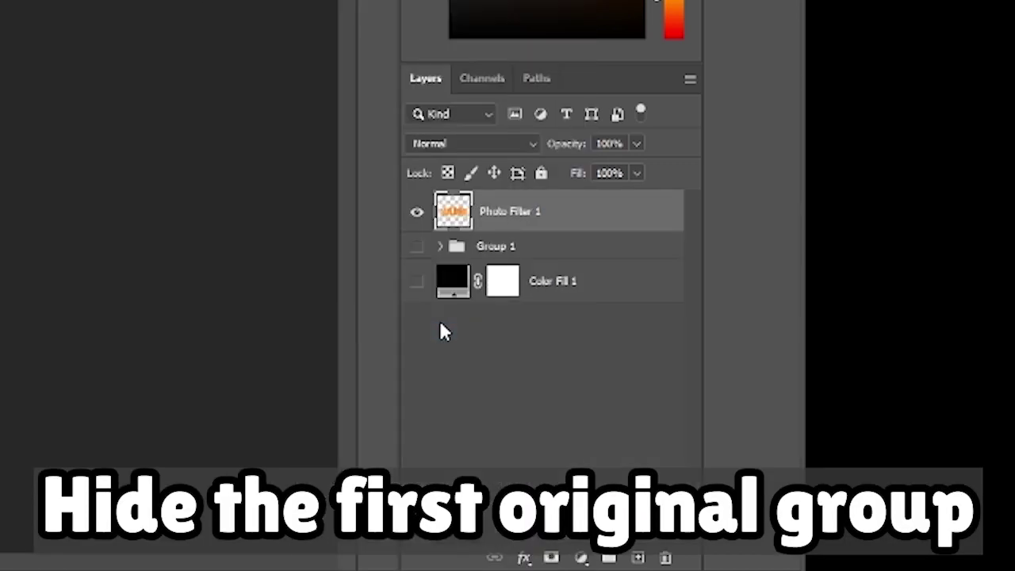
{"action": "left_click", "coordinate": [416, 282]}
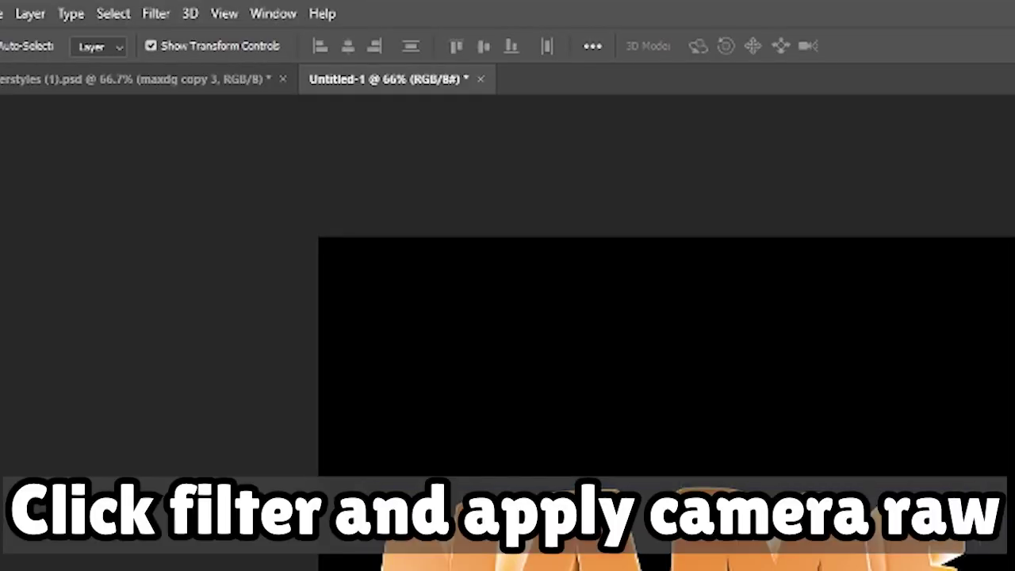
Apply the Camera Raw Filter with Contrast +23, Highlights +13, Shadows +16, Texture +23, Clarity +6
{"action": "left_click", "coordinate": [155, 14]}
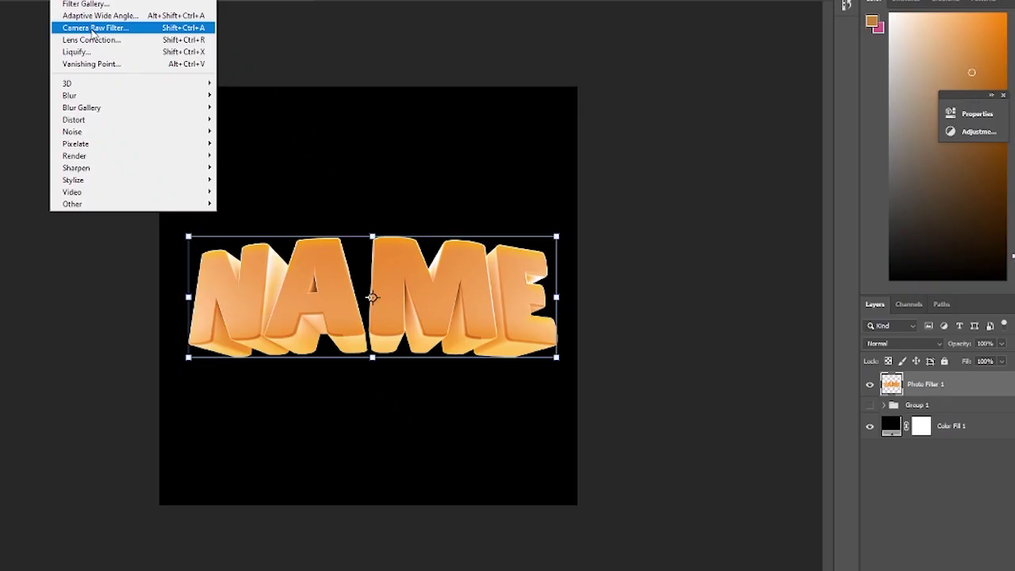
{"action": "left_click", "coordinate": [93, 28]}
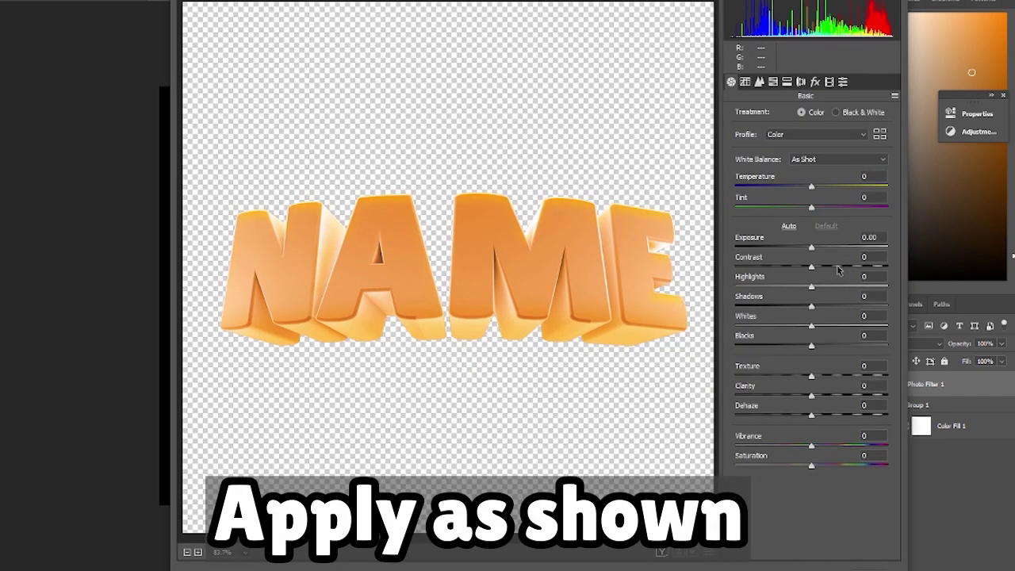
{"action": "mouse_move", "coordinate": [811, 267]}
{"action": "left_mouse_down"}
{"action": "mouse_move", "coordinate": [829, 272]}
{"action": "mouse_move", "coordinate": [797, 287]}
{"action": "mouse_move", "coordinate": [823, 292]}
{"action": "left_mouse_up"}
{"action": "left_click_drag", "start_coordinate": [811, 305], "coordinate": [843, 310]}
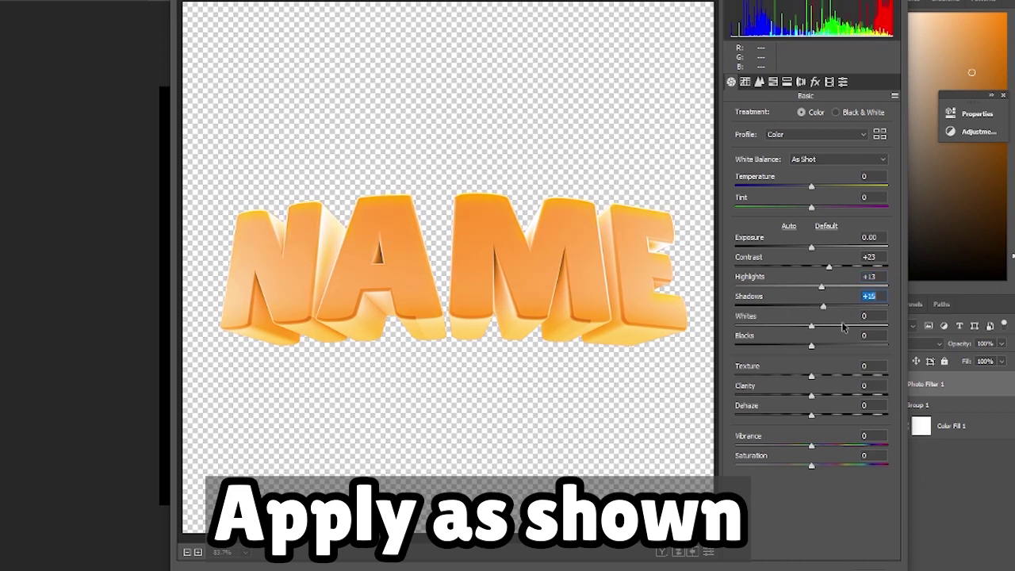
{"action": "left_click_drag", "start_coordinate": [861, 375], "coordinate": [835, 378]}
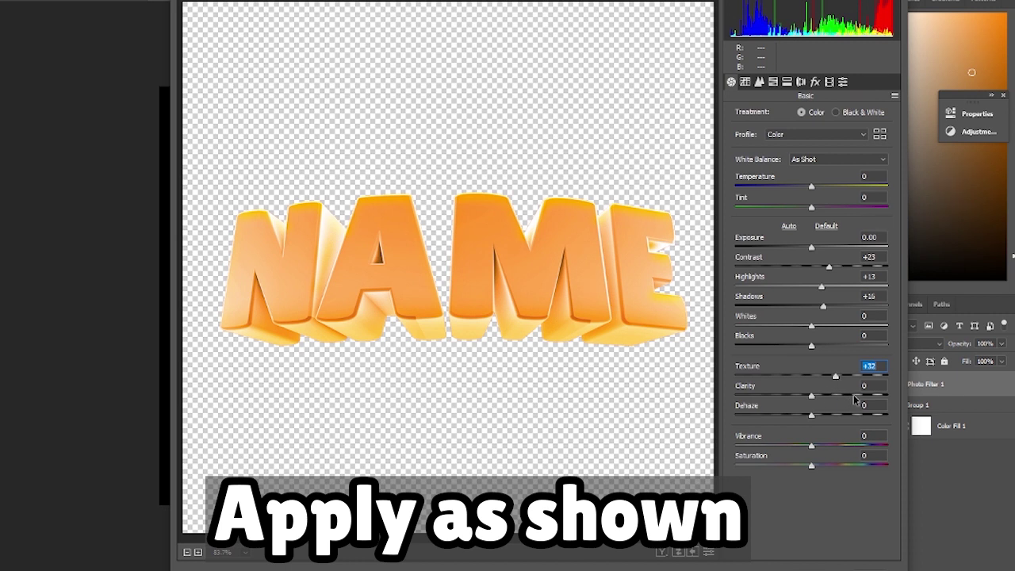
{"action": "mouse_move", "coordinate": [831, 400]}
{"action": "left_mouse_down"}
{"action": "mouse_move", "coordinate": [816, 396]}
{"action": "mouse_move", "coordinate": [829, 377]}
{"action": "left_mouse_up"}
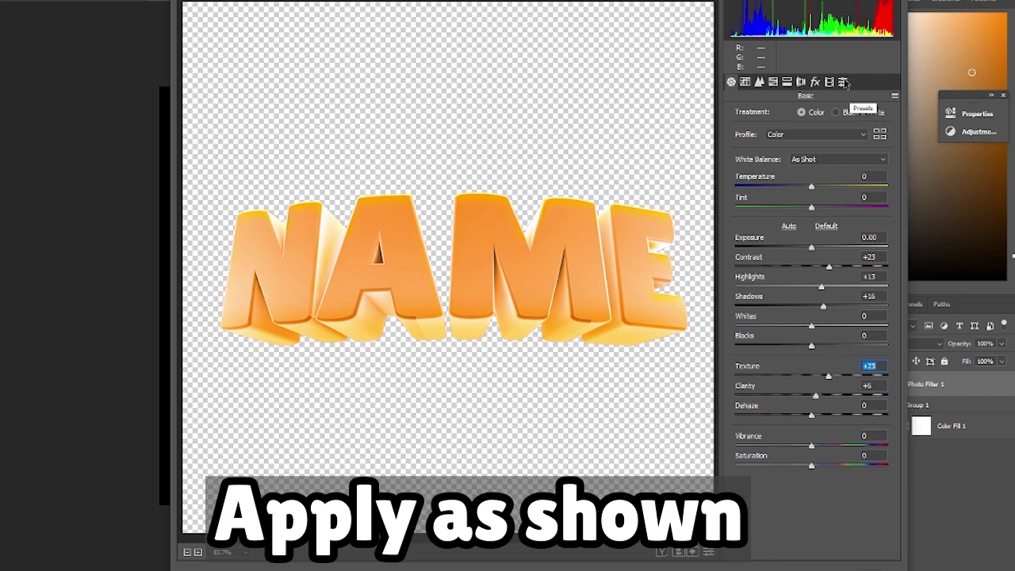
{"action": "left_click", "coordinate": [843, 82]}
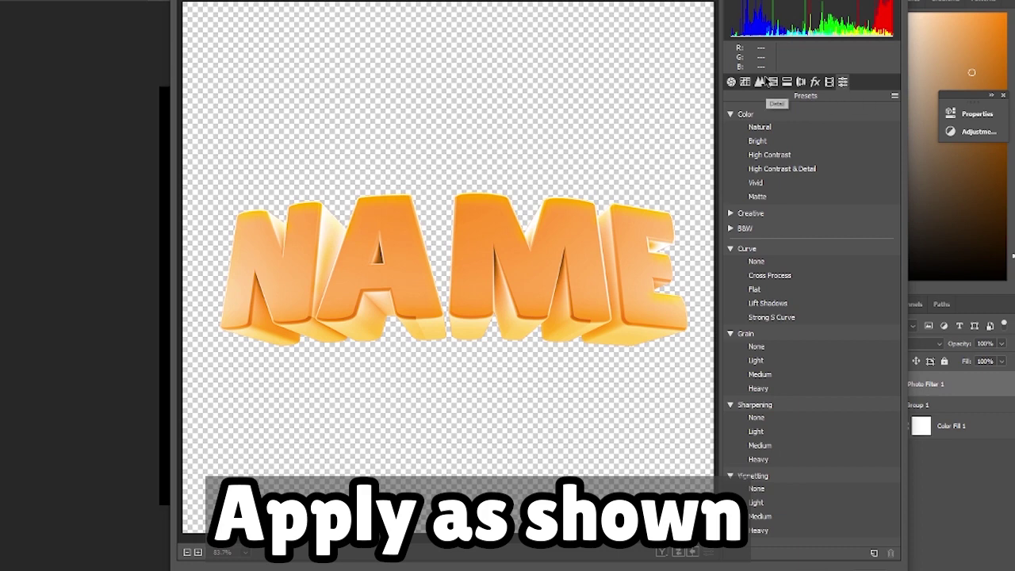
Adjust the Oranges luminance in Camera Raw's HSL panel
{"action": "left_click", "coordinate": [760, 82]}
{"action": "left_click", "coordinate": [775, 85]}
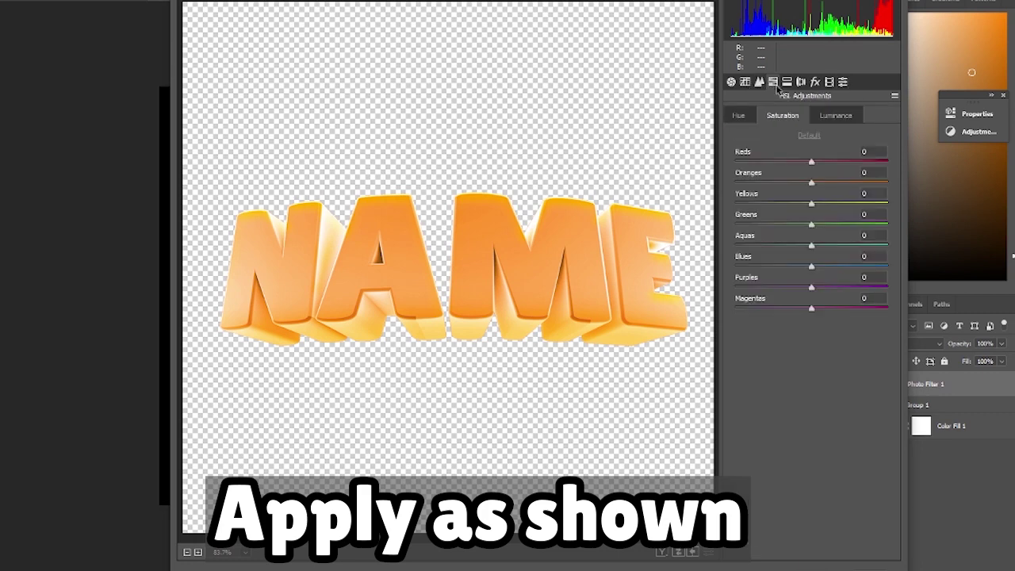
{"action": "left_click", "coordinate": [841, 115]}
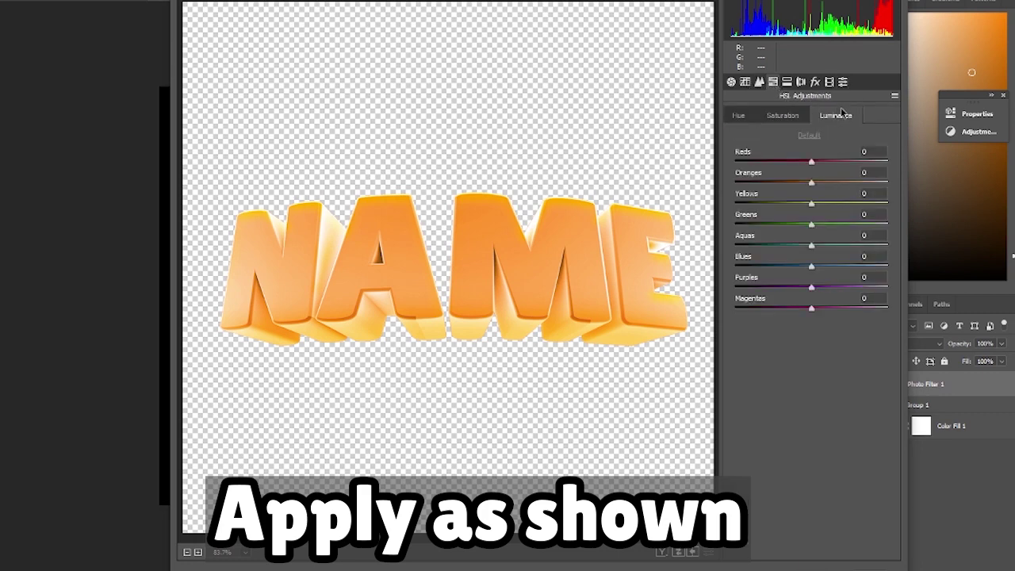
{"action": "left_click_drag", "start_coordinate": [841, 184], "coordinate": [808, 190]}
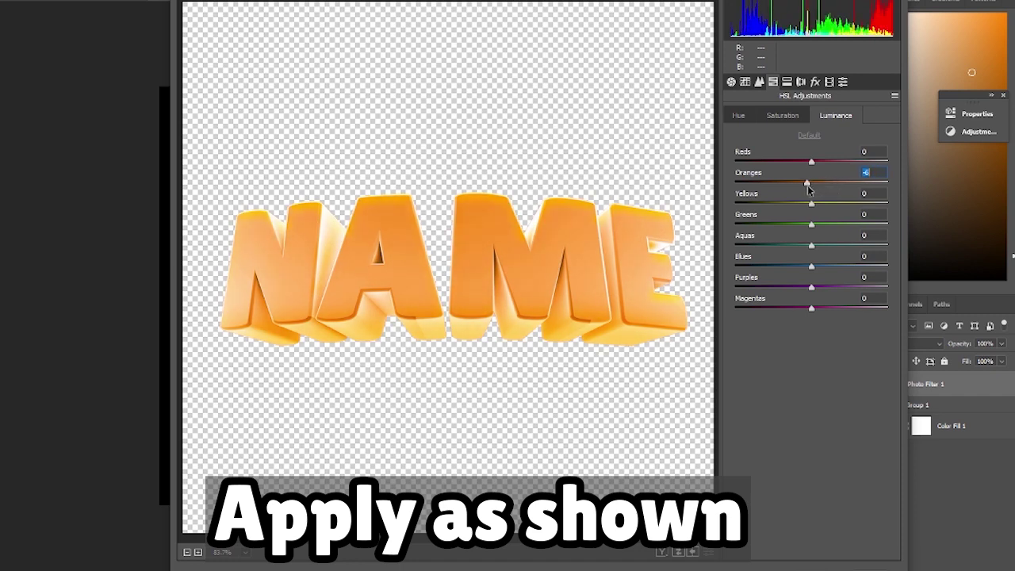
Set the Oranges saturation in the HSL panel to -10
{"action": "left_click", "coordinate": [785, 115]}
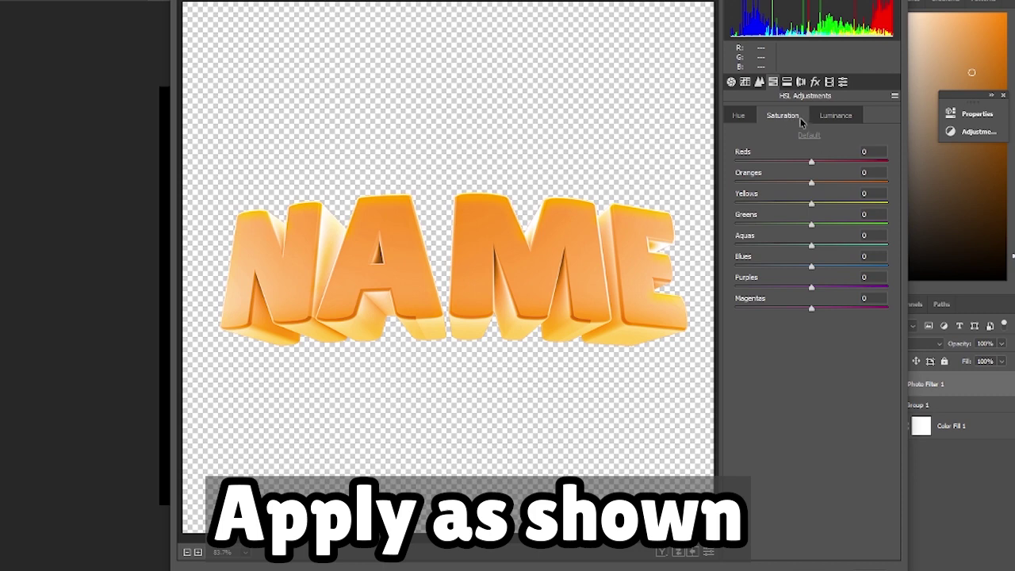
{"action": "left_click", "coordinate": [867, 172]}
{"action": "type", "text": "-72"}
{"action": "key", "text": "Return"}
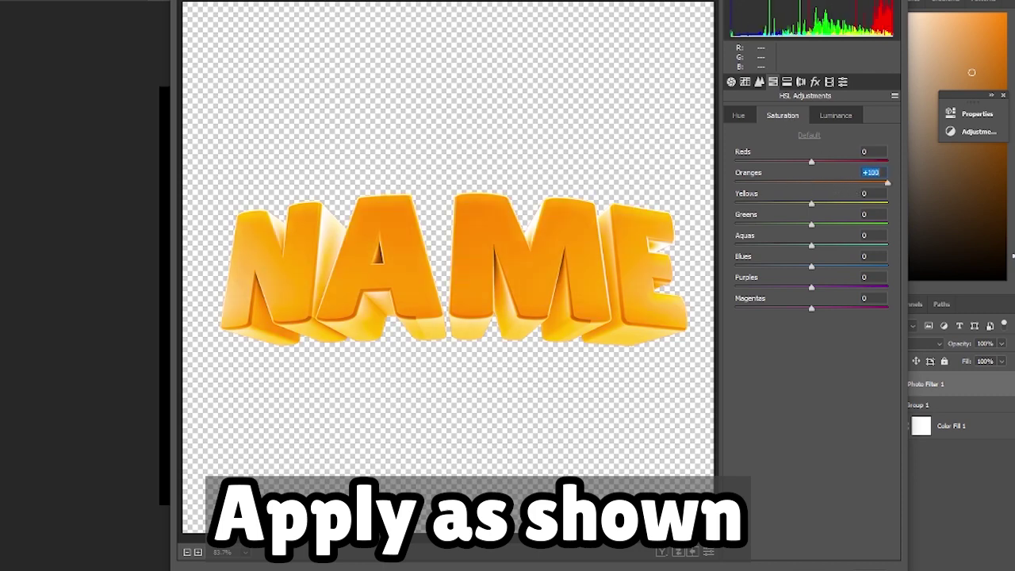
{"action": "mouse_move", "coordinate": [757, 183]}
{"action": "left_mouse_down"}
{"action": "mouse_move", "coordinate": [790, 183]}
{"action": "mouse_move", "coordinate": [803, 200]}
{"action": "mouse_move", "coordinate": [812, 192]}
{"action": "left_mouse_up"}
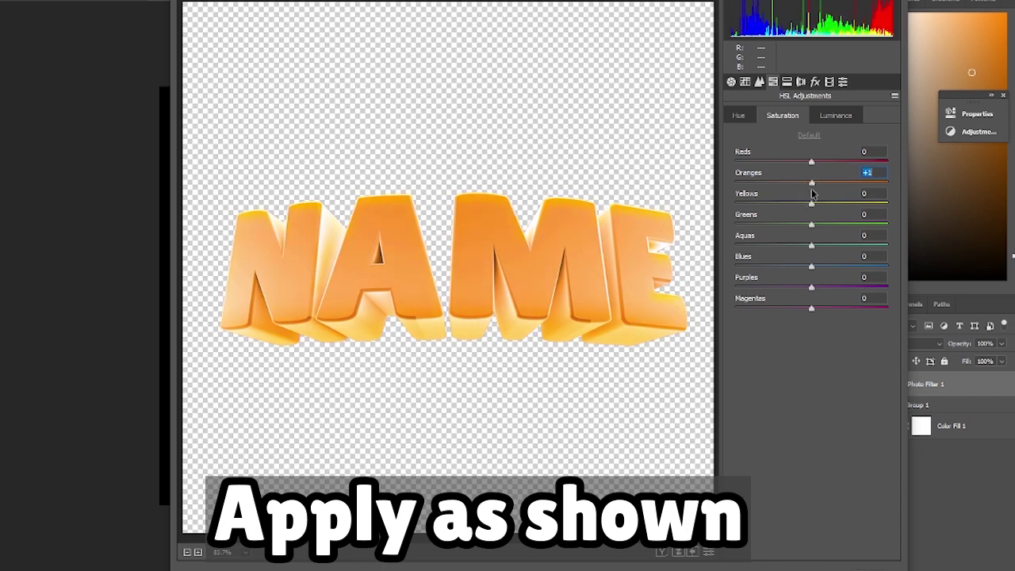
{"action": "left_click_drag", "start_coordinate": [812, 193], "coordinate": [805, 184]}
{"action": "left_click", "coordinate": [843, 82]}
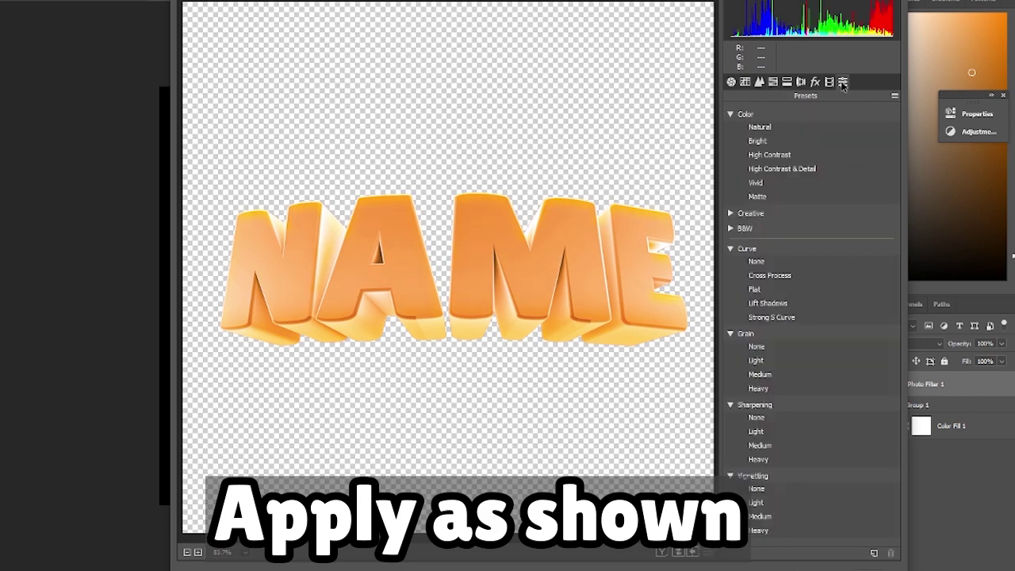
{"action": "left_click", "coordinate": [788, 82]}
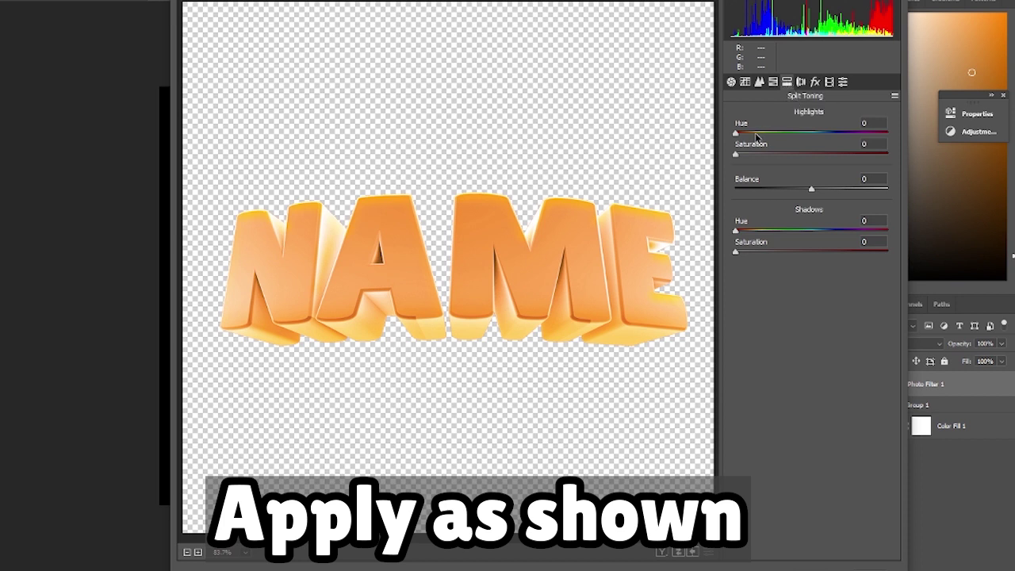
Split-tone highlights and shadows at hue 39, with saturation 9 and 6
{"action": "left_click", "coordinate": [754, 134]}
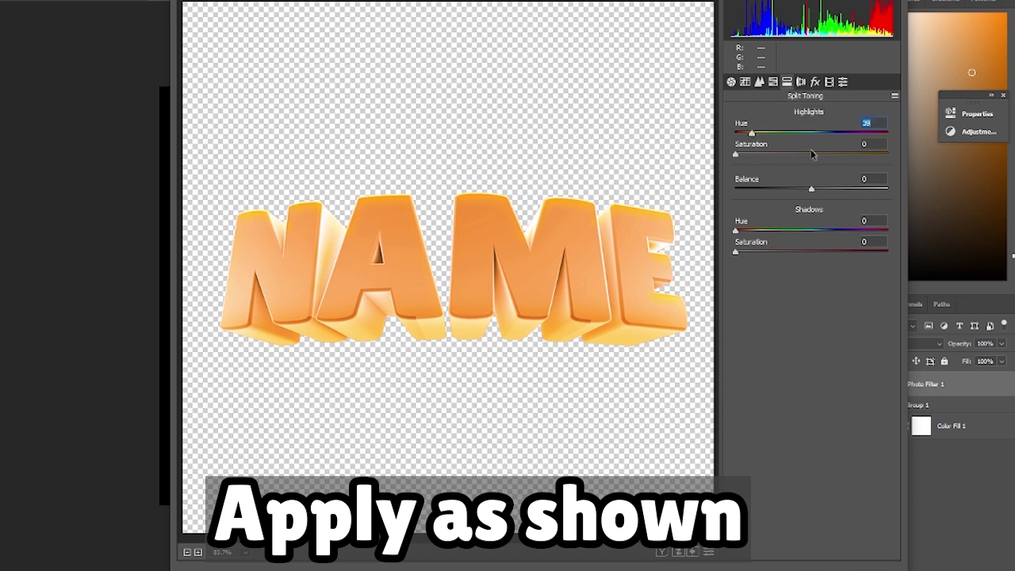
{"action": "left_click_drag", "start_coordinate": [811, 154], "coordinate": [748, 157]}
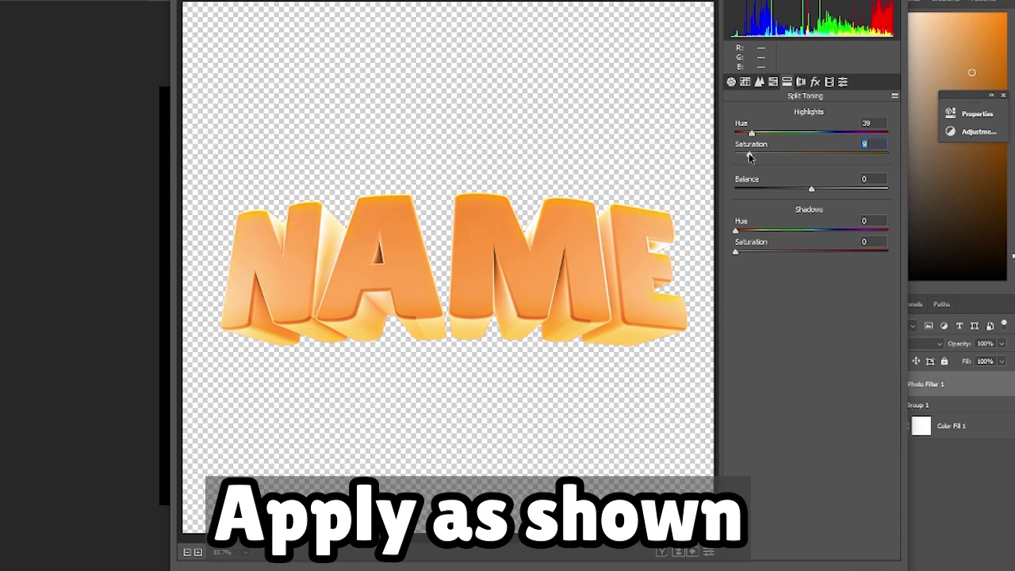
{"action": "left_click_drag", "start_coordinate": [760, 230], "coordinate": [751, 231]}
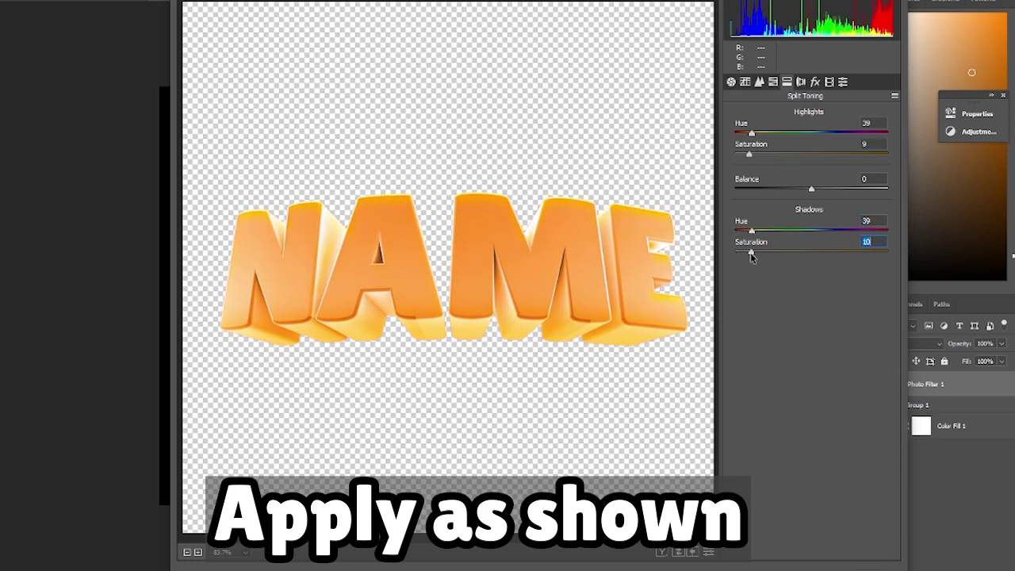
{"action": "left_click_drag", "start_coordinate": [736, 252], "coordinate": [744, 254]}
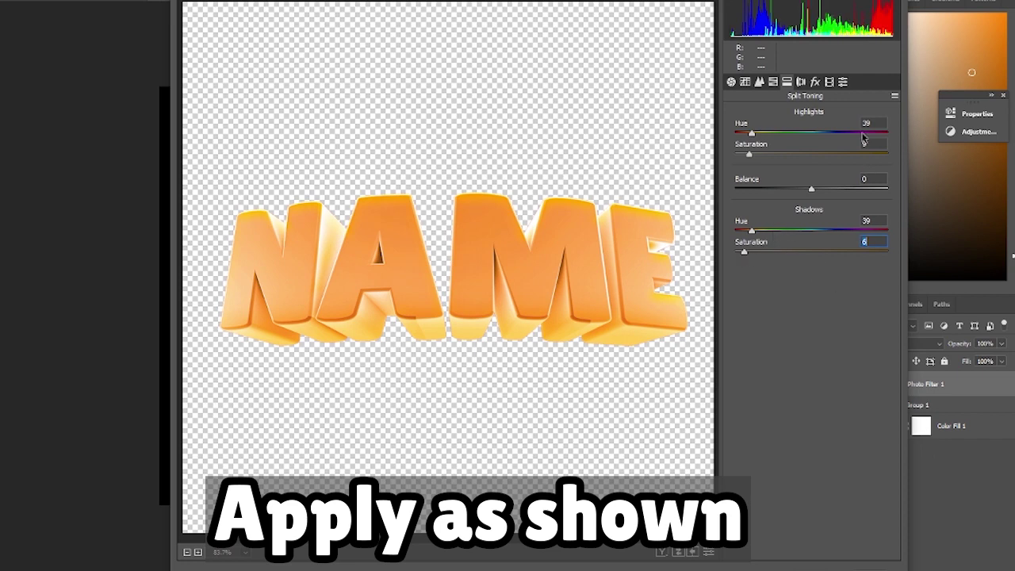
Apply the Sharpening Light preset and commit the Camera Raw filter to NAME
{"action": "left_click", "coordinate": [843, 82]}
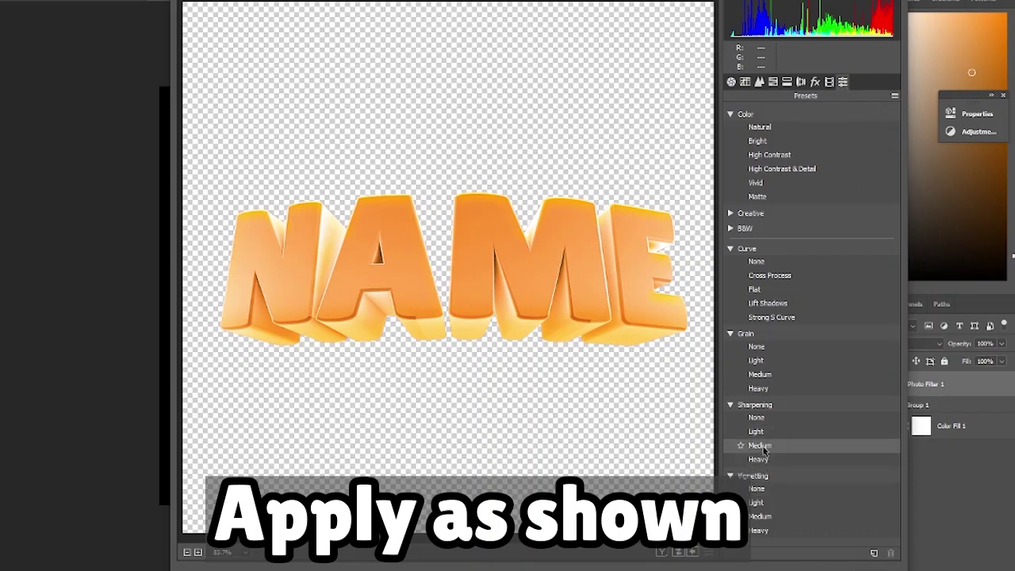
{"action": "left_click", "coordinate": [761, 433]}
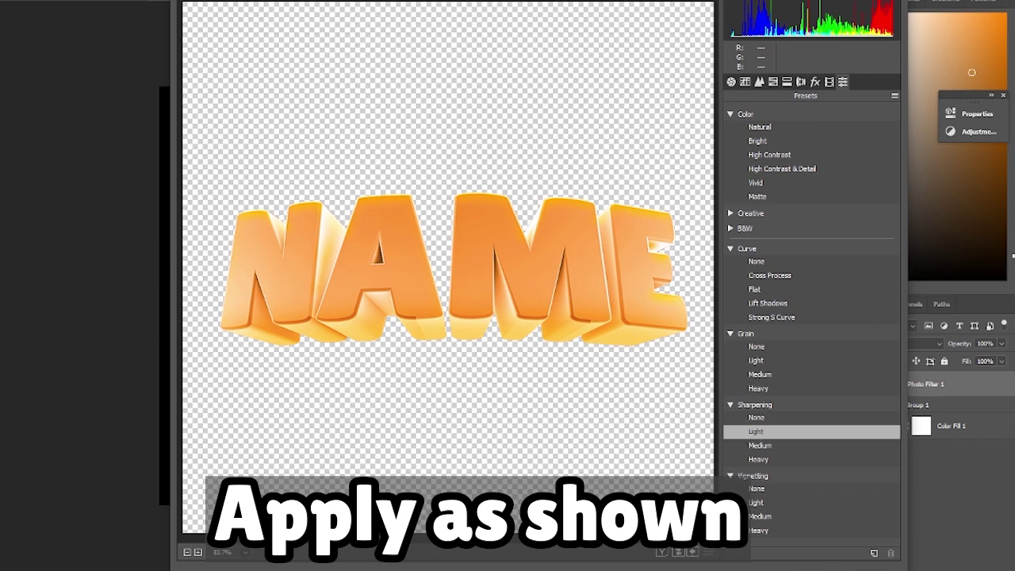
{"action": "key", "text": "Return"}
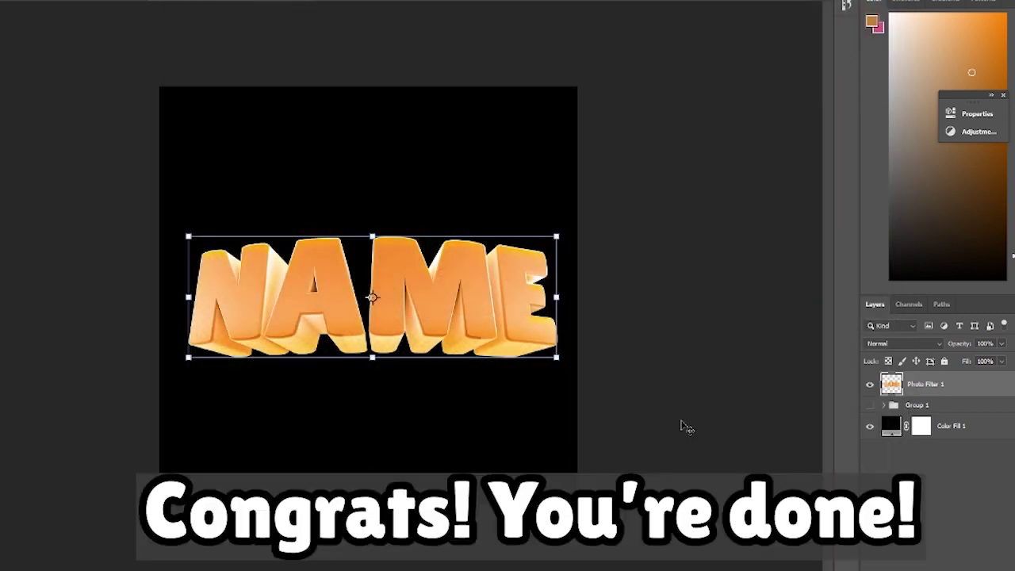
Deselect the Photo Filter 1 layer so no transform box shows over the finished text
{"action": "left_click", "coordinate": [684, 425]}
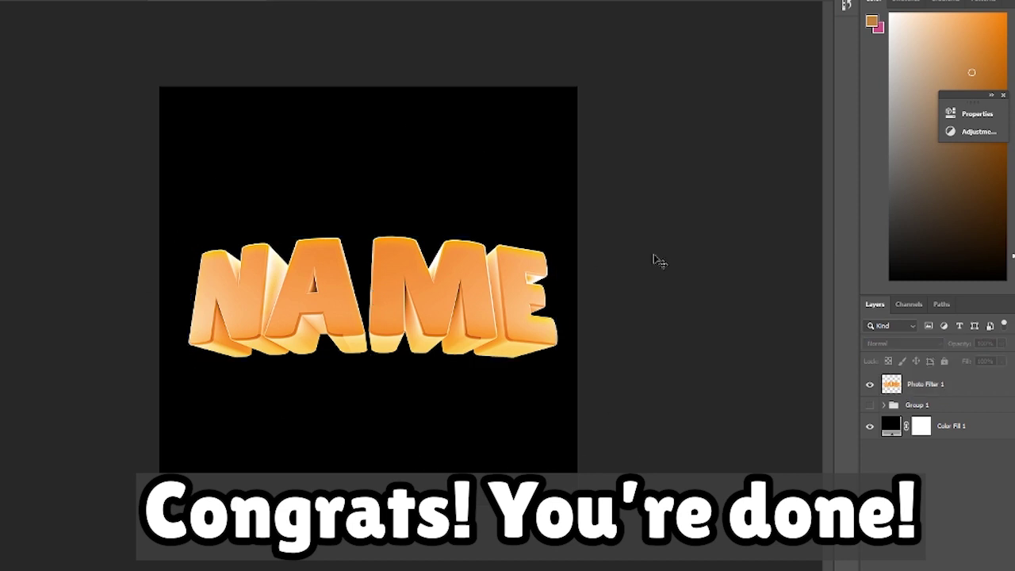